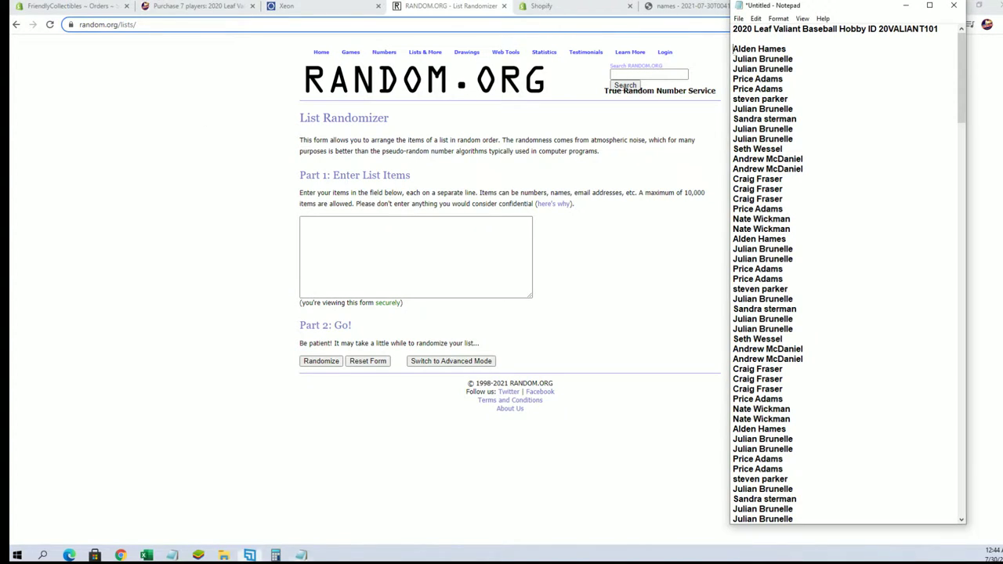
Copy the full block of owner names from the Notepad list into the RANDOM.ORG List Randomizer and randomize it
drag(734, 50, 787, 248)
right_click(786, 243)
click(807, 276)
click(333, 245)
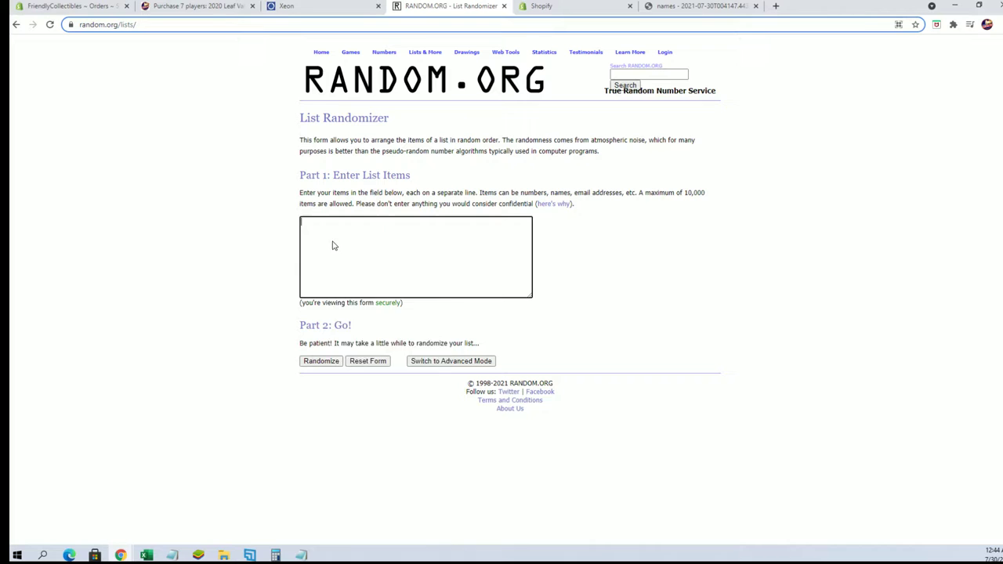
right_click(332, 245)
click(358, 324)
click(329, 361)
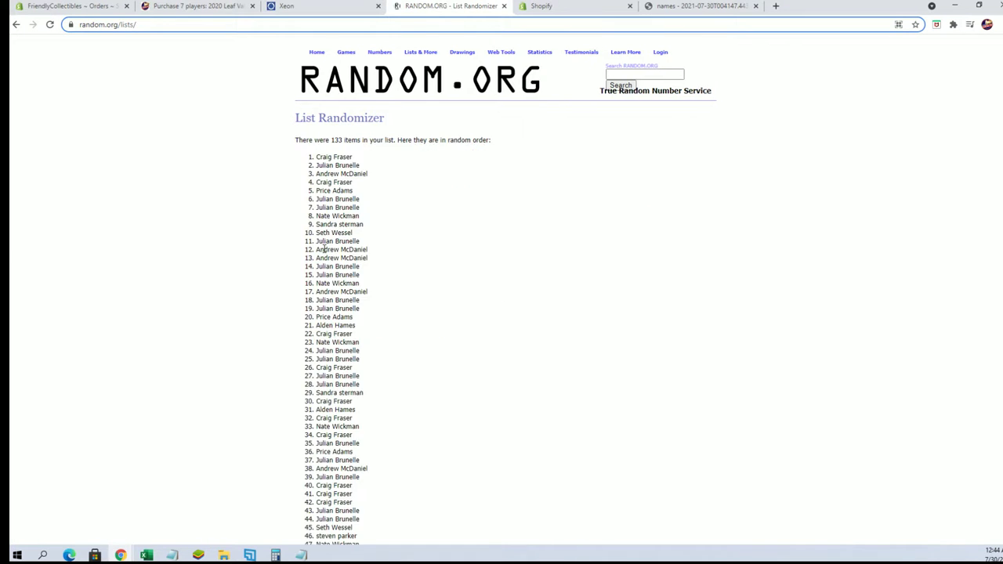
Randomize the owner list again six more times, for seven randomizations in total
scroll(324, 249, down, 11)
click(311, 481)
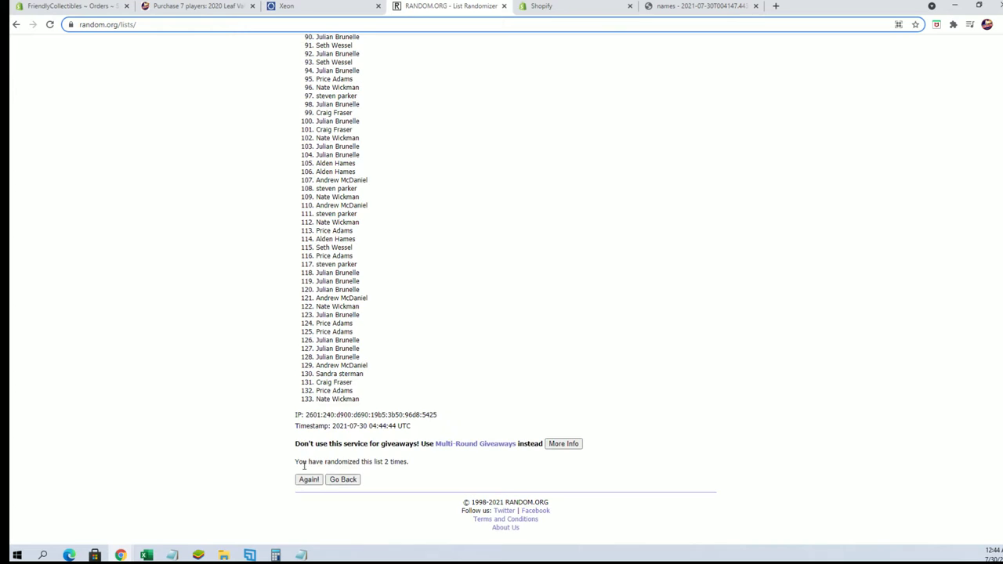
click(309, 480)
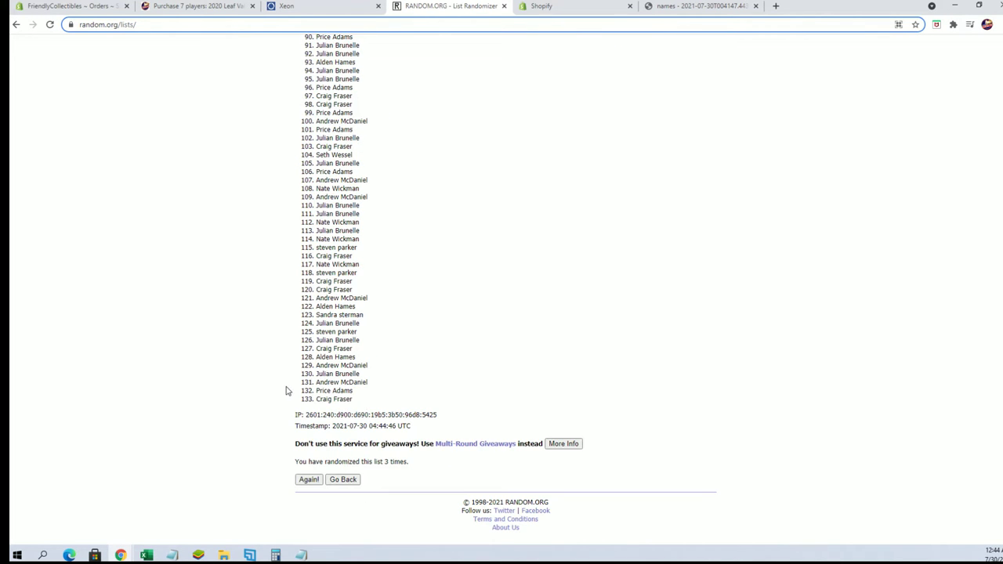
click(308, 479)
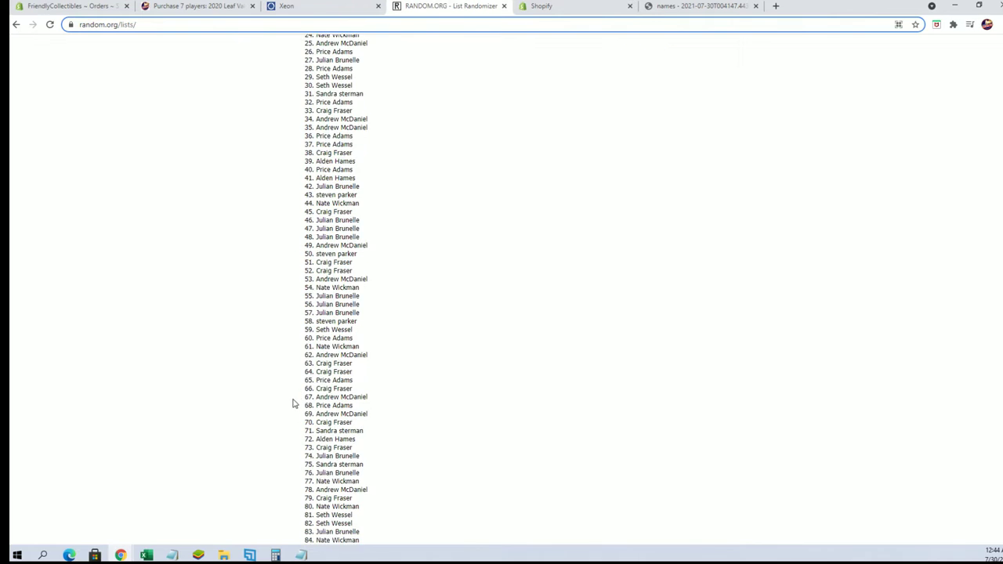
scroll(292, 404, down, 6)
click(307, 479)
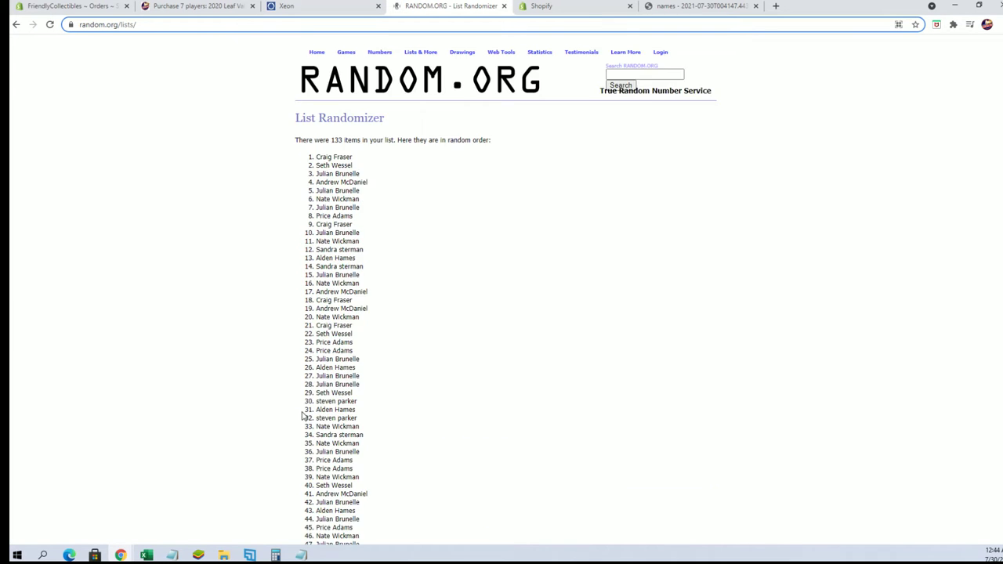
scroll(306, 410, down, 10)
click(306, 479)
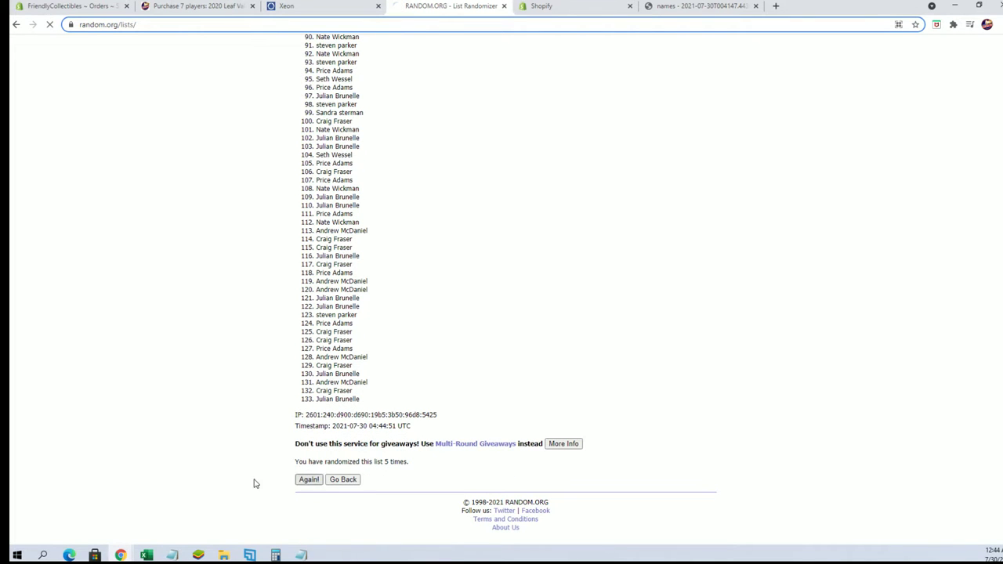
scroll(307, 410, down, 7)
scroll(308, 413, down, 5)
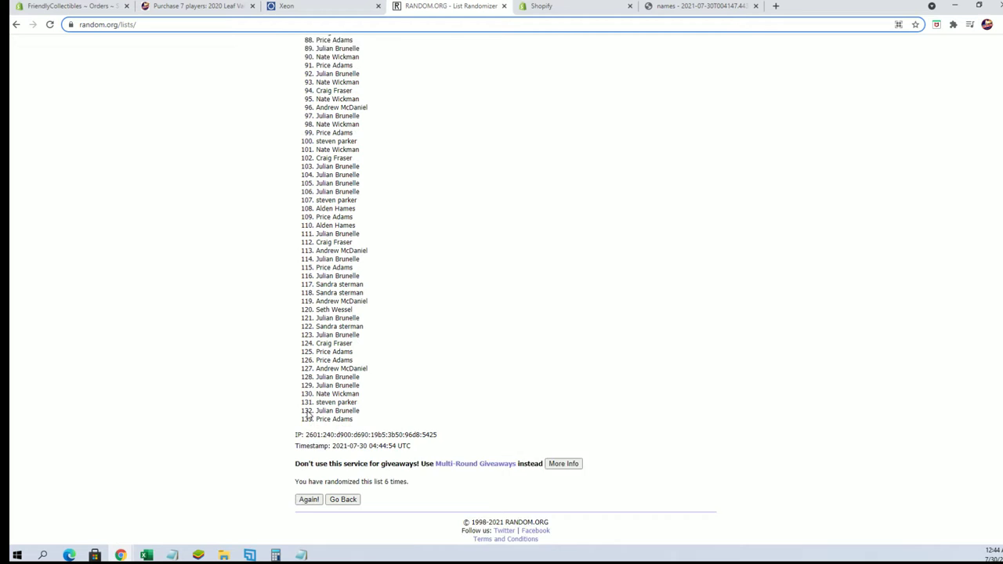
click(317, 481)
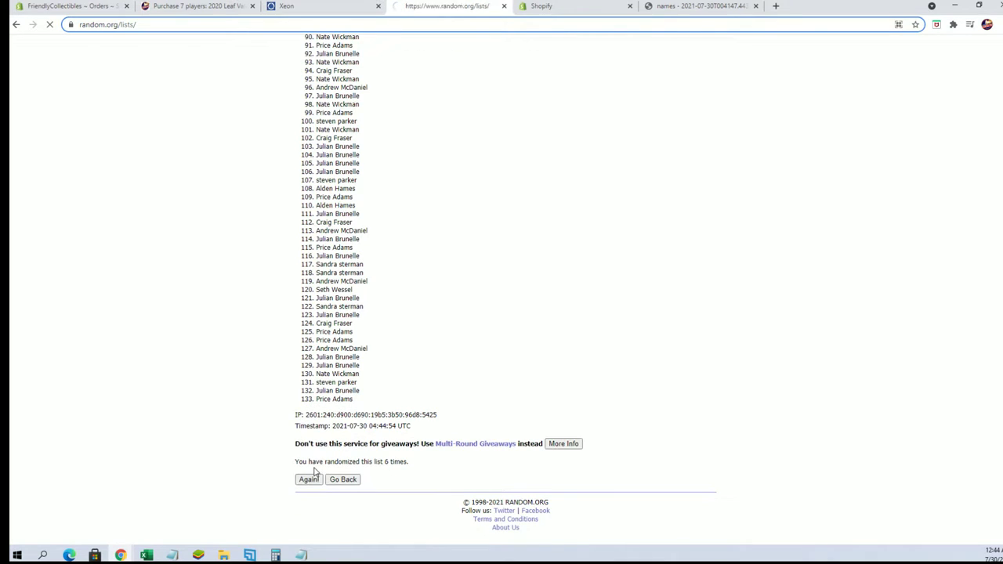
Select the whole randomized owner list, from item 1 to item 133, for copying
drag(318, 158, 381, 428)
scroll(360, 206, down, 3)
scroll(347, 213, down, 7)
scroll(365, 380, down, 1)
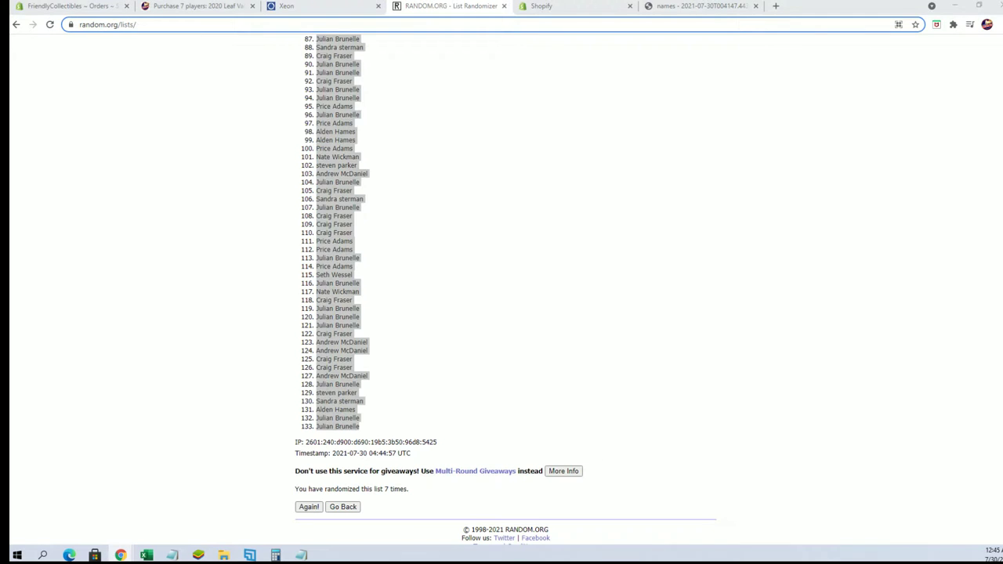
Switch to the MASTER LIST workbook in Excel and paste the owner names as plain Text from cell A2 of the PLAYERS sheet
key(alt+Tab)
click(339, 198)
click(41, 126)
right_click(43, 126)
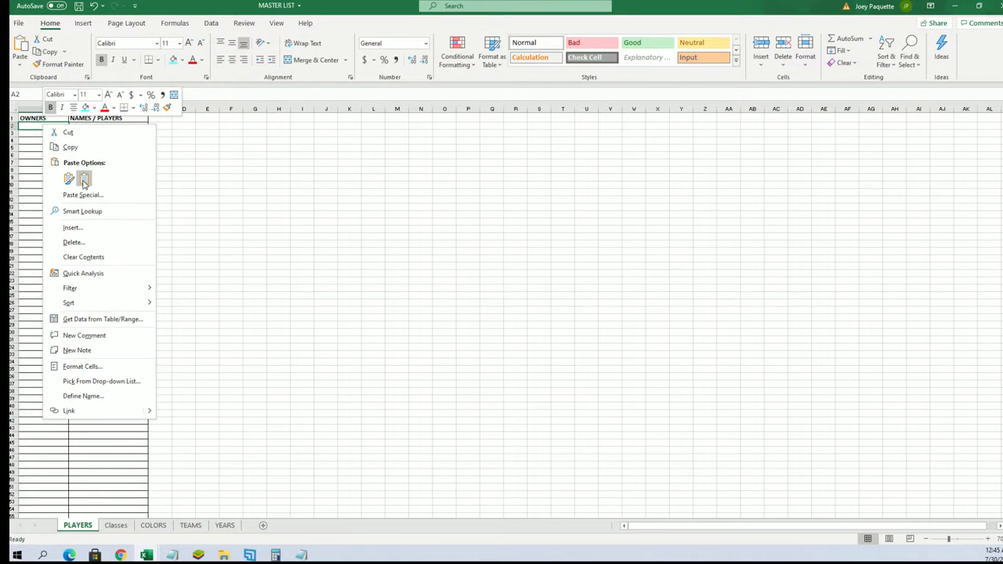
click(83, 194)
click(26, 140)
drag(107, 85, 146, 76)
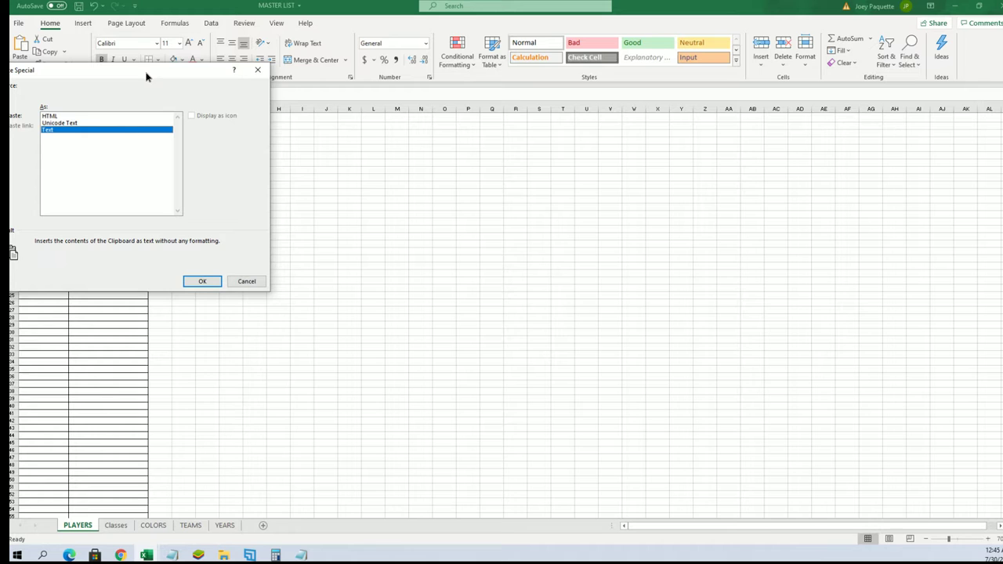
click(204, 283)
Check the pasted owner names down to the last row and autofit the width of the OWNERS column
scroll(123, 186, down, 11)
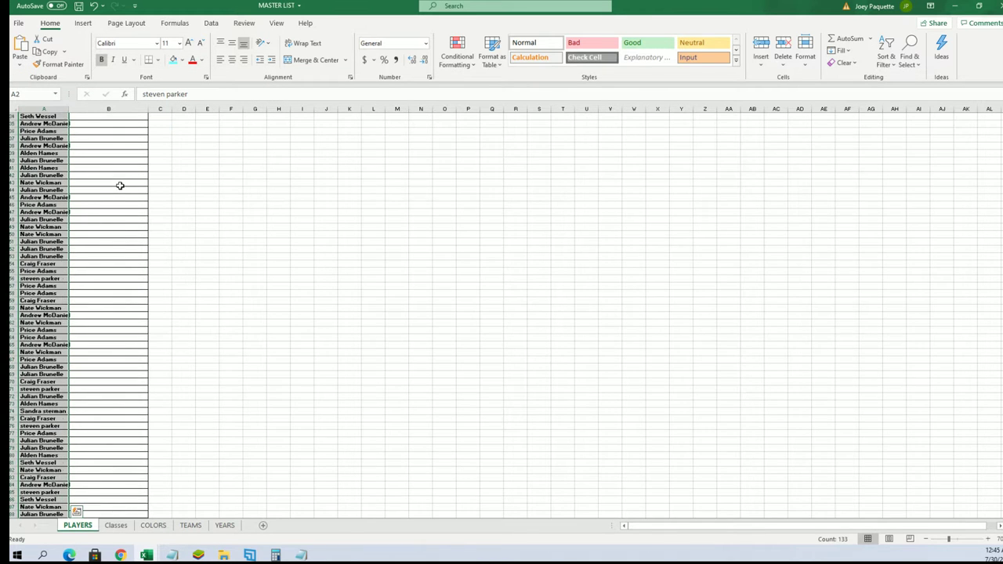
scroll(121, 192, down, 17)
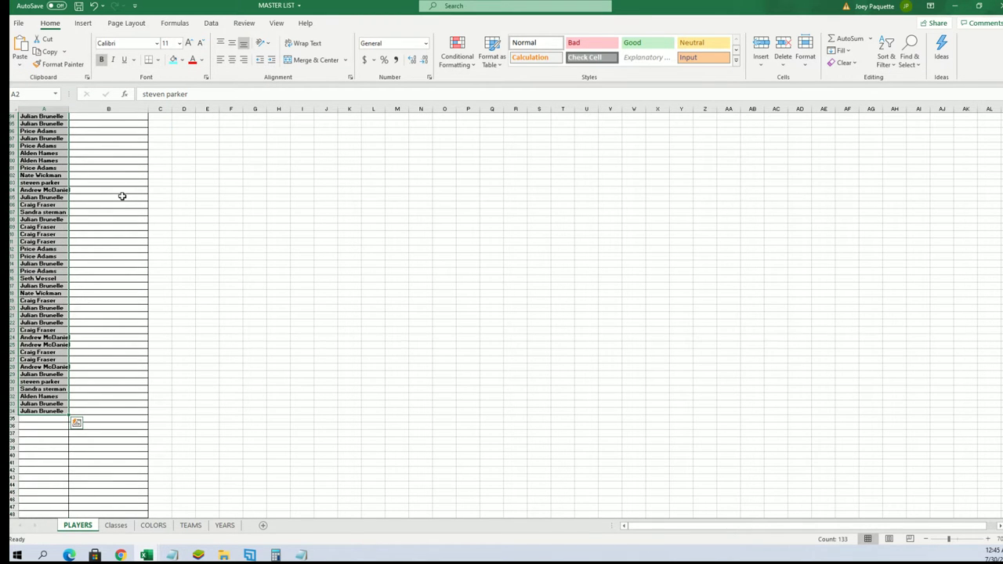
scroll(122, 196, up, 20)
drag(210, 243, 210, 160)
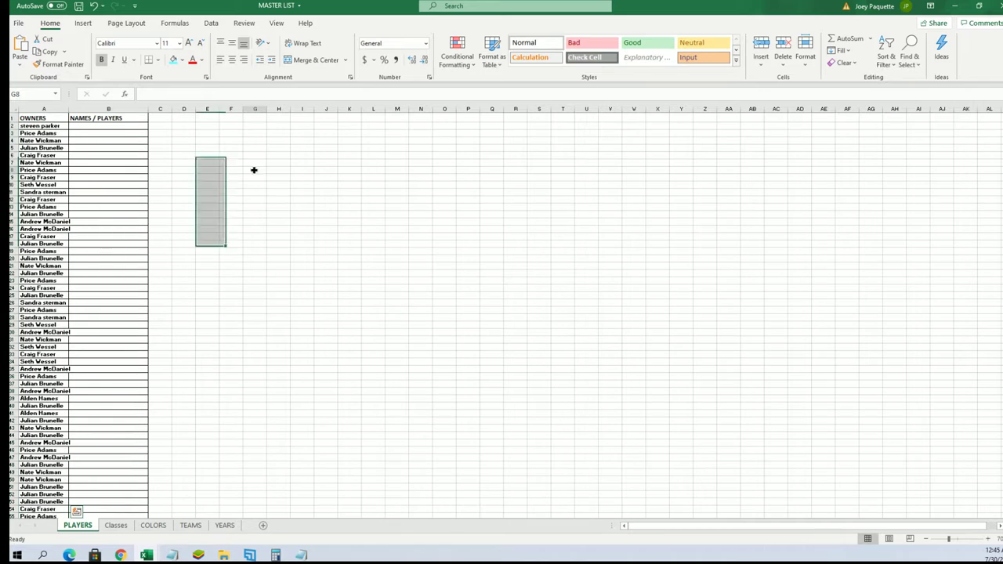
click(254, 170)
click(99, 128)
scroll(126, 181, down, 11)
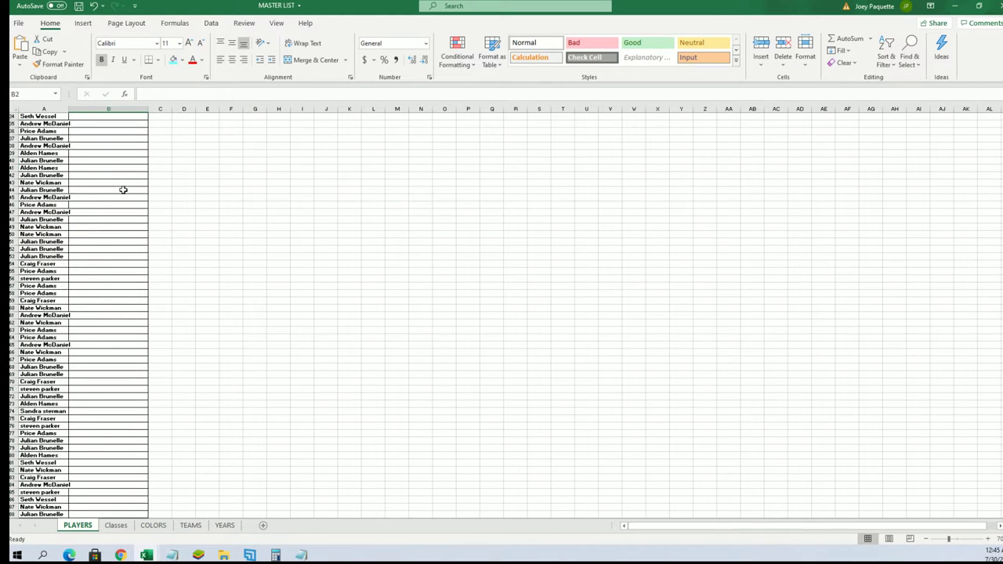
scroll(123, 190, down, 18)
scroll(124, 186, up, 20)
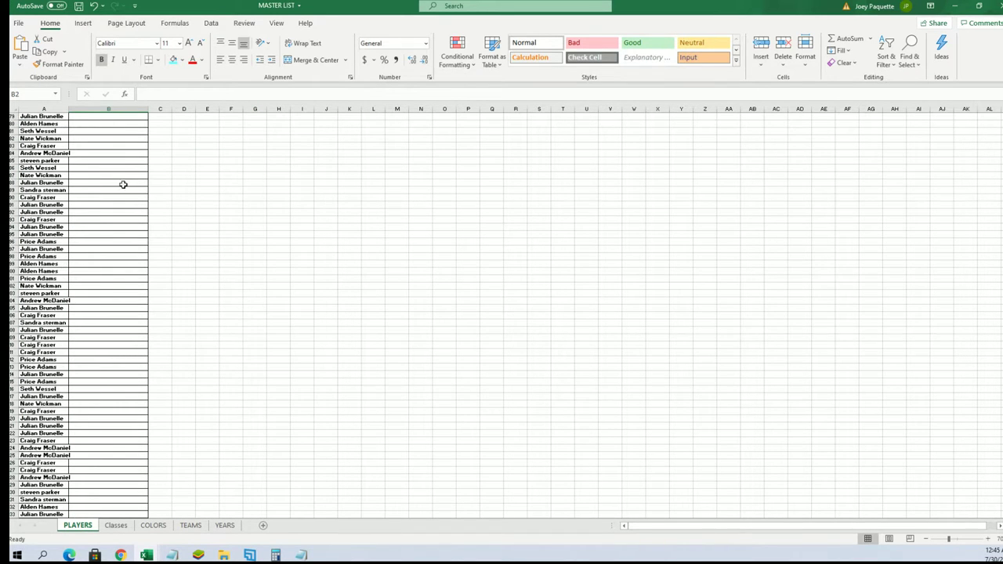
scroll(116, 155, up, 4)
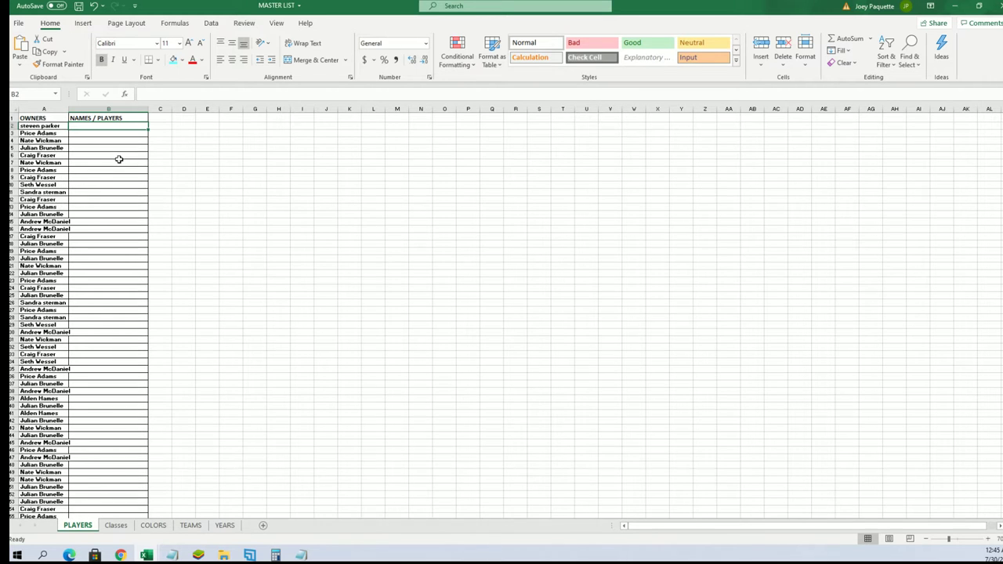
double_click(69, 109)
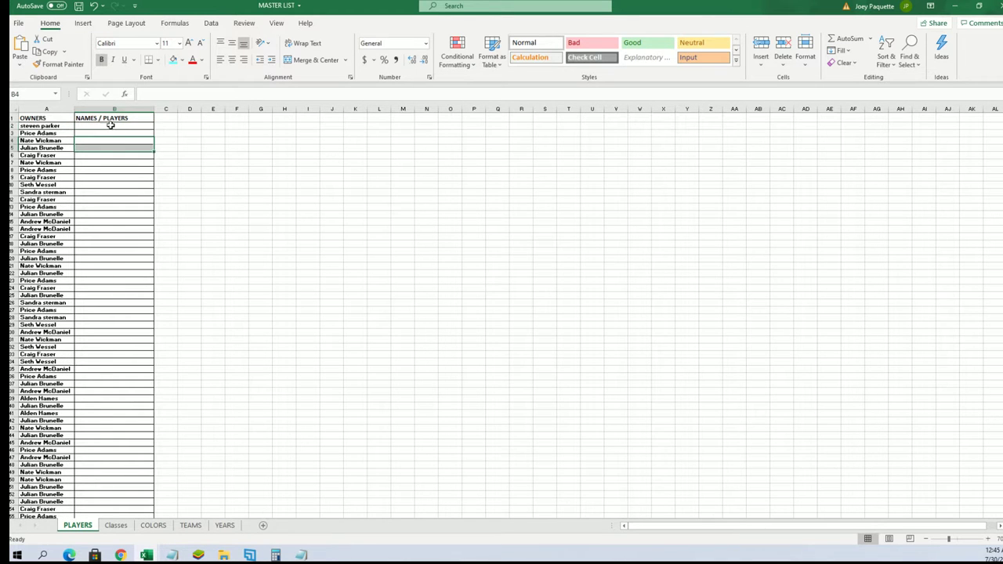
Return to RANDOM.ORG in the browser and open an empty List Randomizer form
click(955, 6)
scroll(437, 118, up, 15)
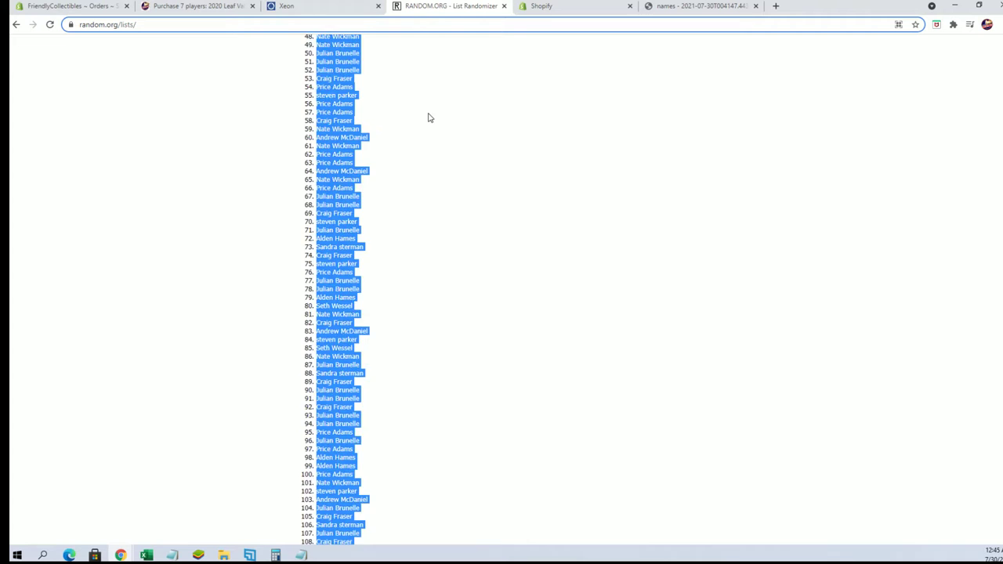
click(431, 65)
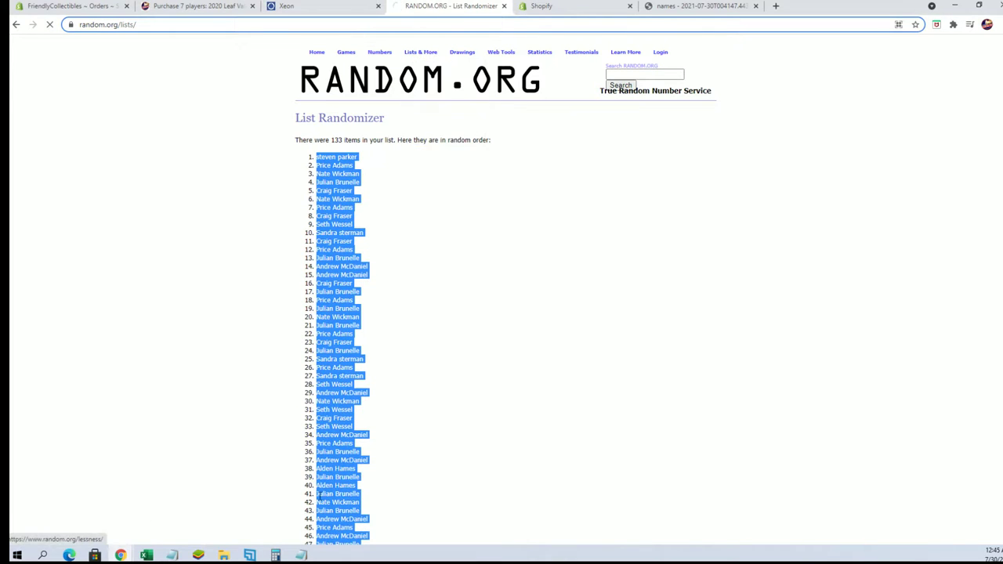
Copy the complete list of baseball players below the owner names in Notepad, from Aaron Sabato to Zac Veen
click(301, 555)
scroll(848, 247, down, 4)
click(847, 246)
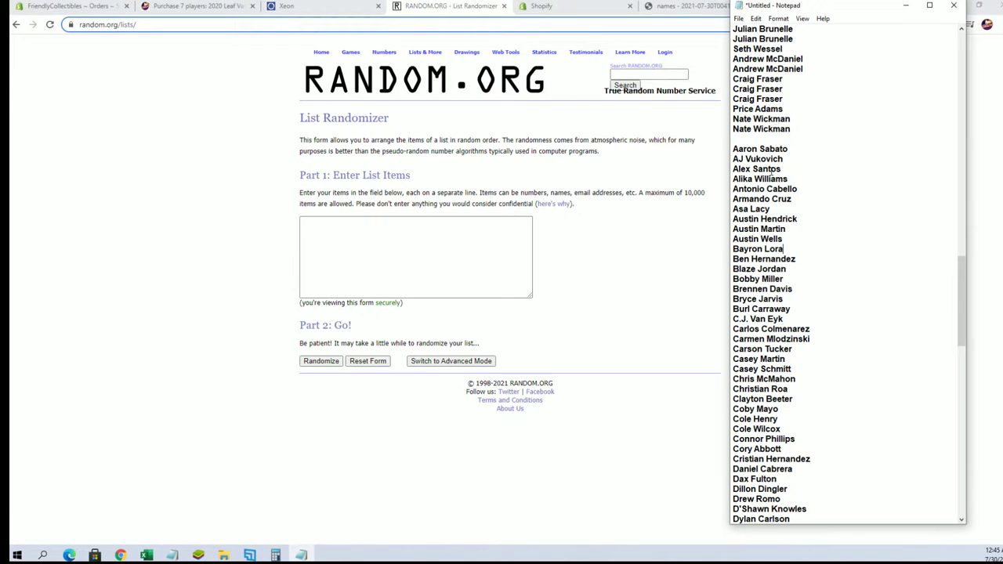
drag(734, 148, 826, 507)
right_click(809, 276)
click(852, 311)
Paste the player names into the List Randomizer's item field and randomize them
click(418, 223)
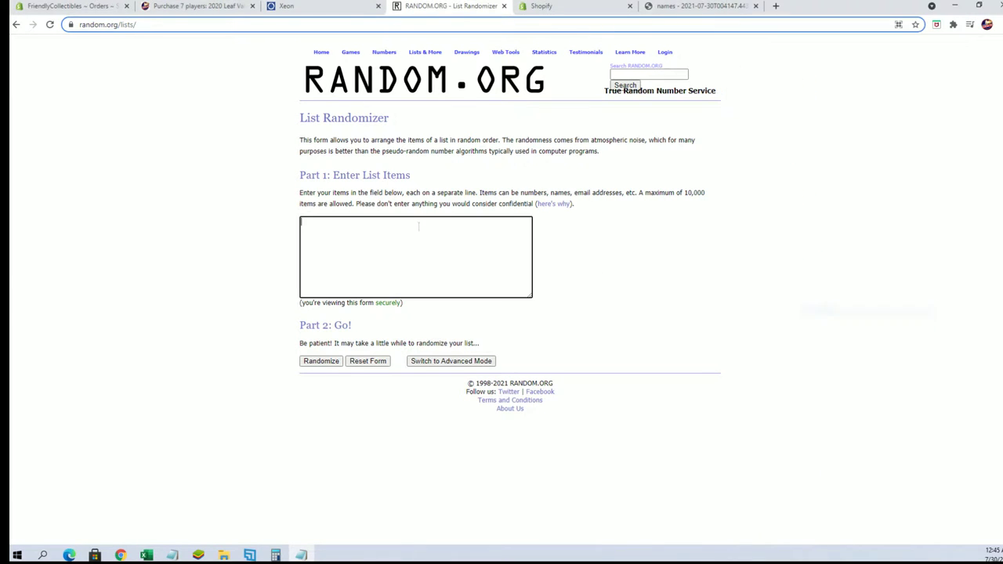
right_click(418, 222)
click(444, 305)
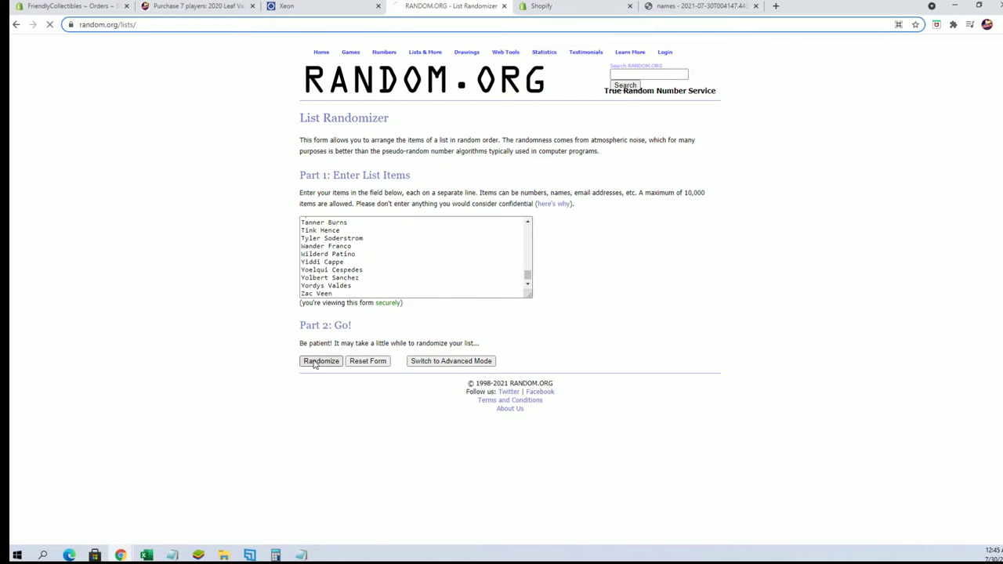
click(321, 361)
Check the item count at the end of the randomized player list and compare it with the source list in Notepad
scroll(328, 273, down, 9)
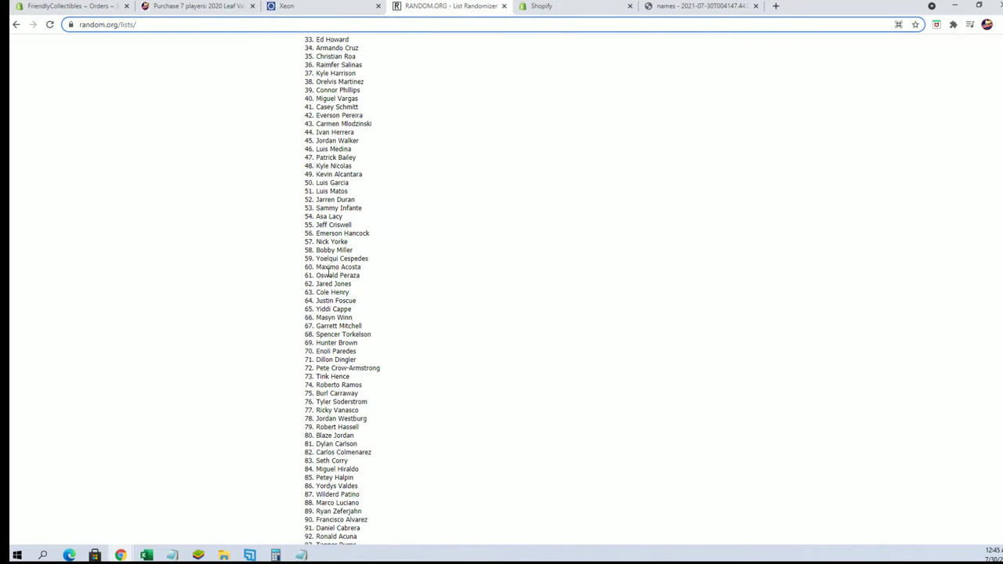
scroll(329, 272, down, 2)
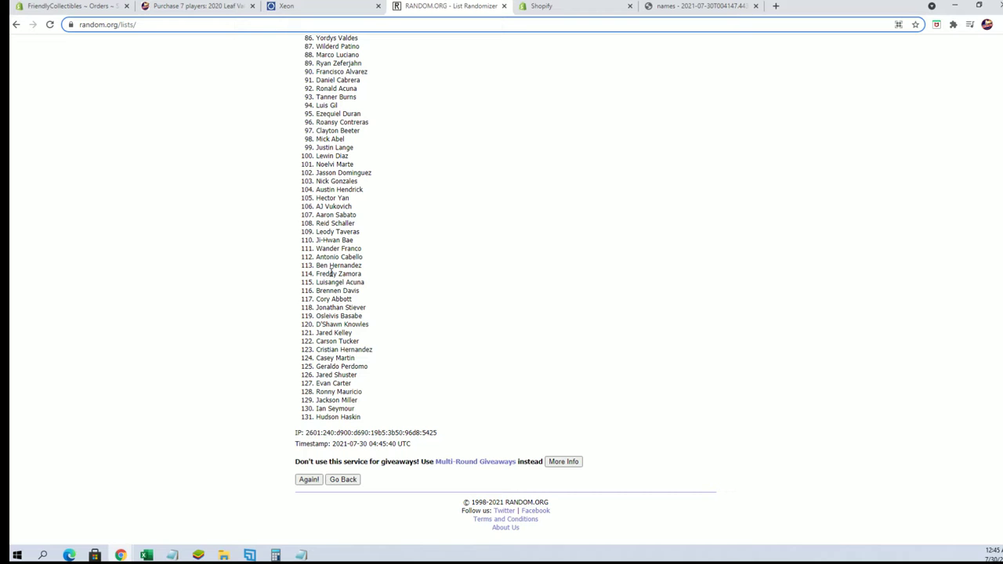
key(alt+Tab)
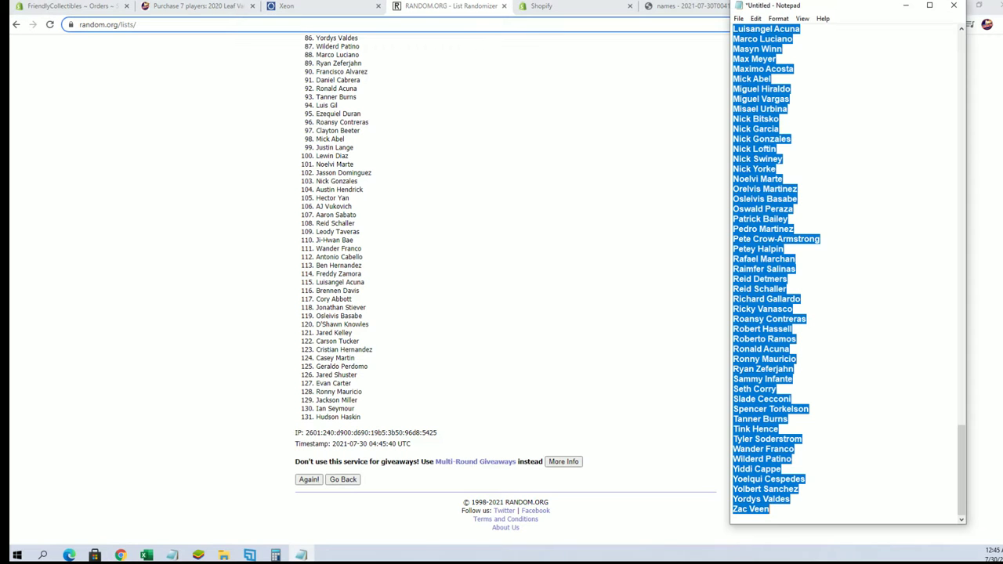
scroll(907, 283, up, 20)
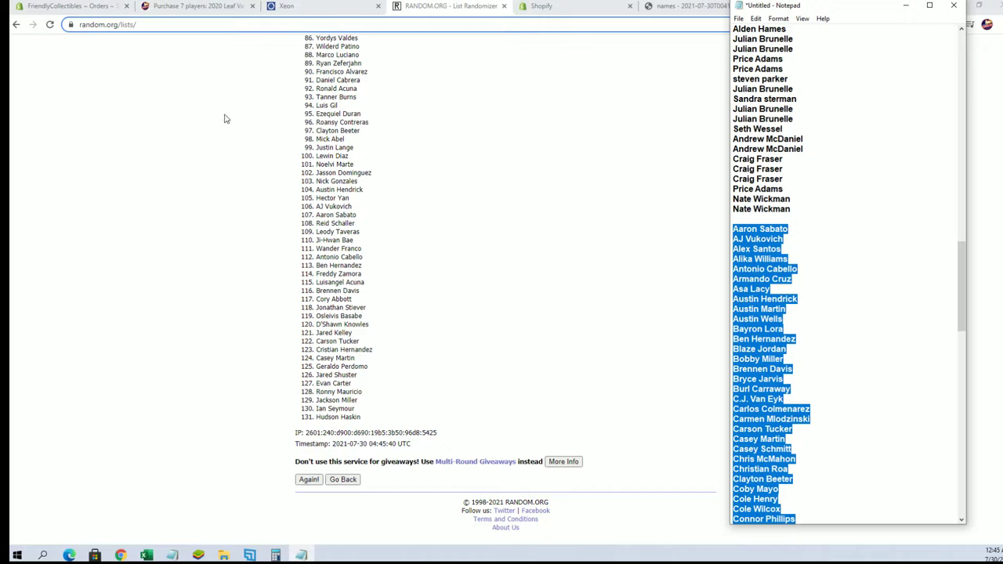
Review the 2020 Leaf Valiant product page for the player checklist and the number of spots and players
click(200, 5)
scroll(578, 213, up, 20)
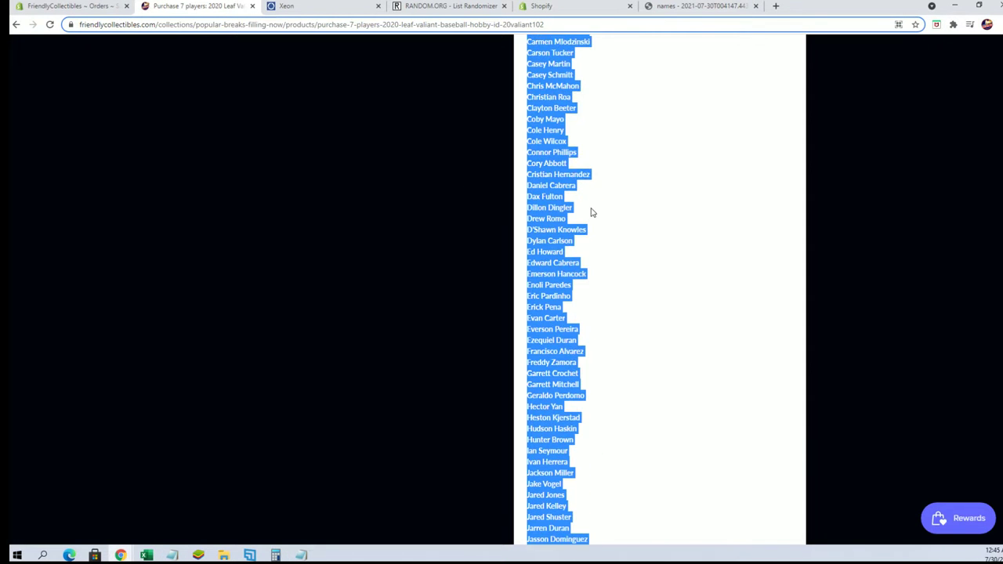
scroll(592, 213, up, 15)
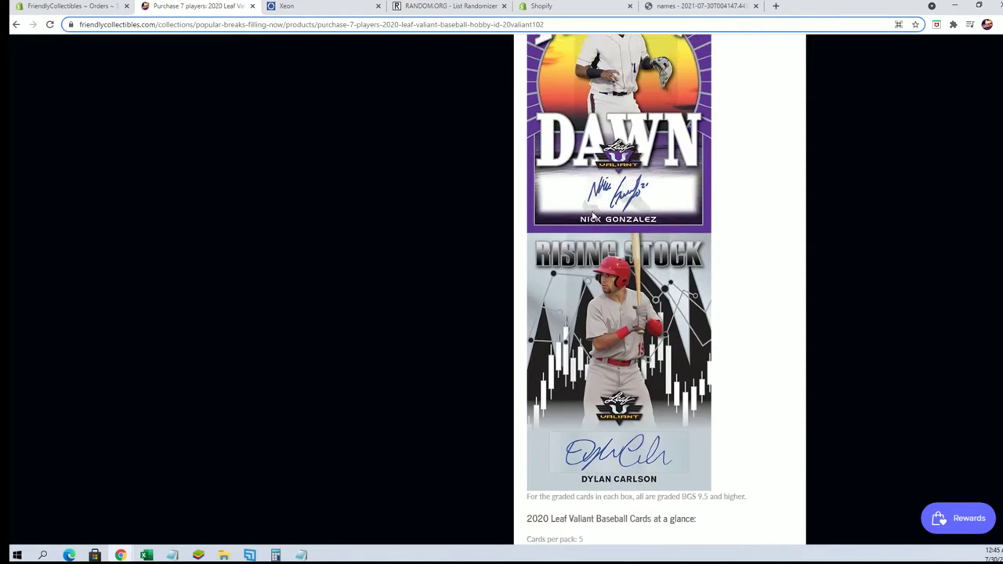
scroll(593, 211, up, 2)
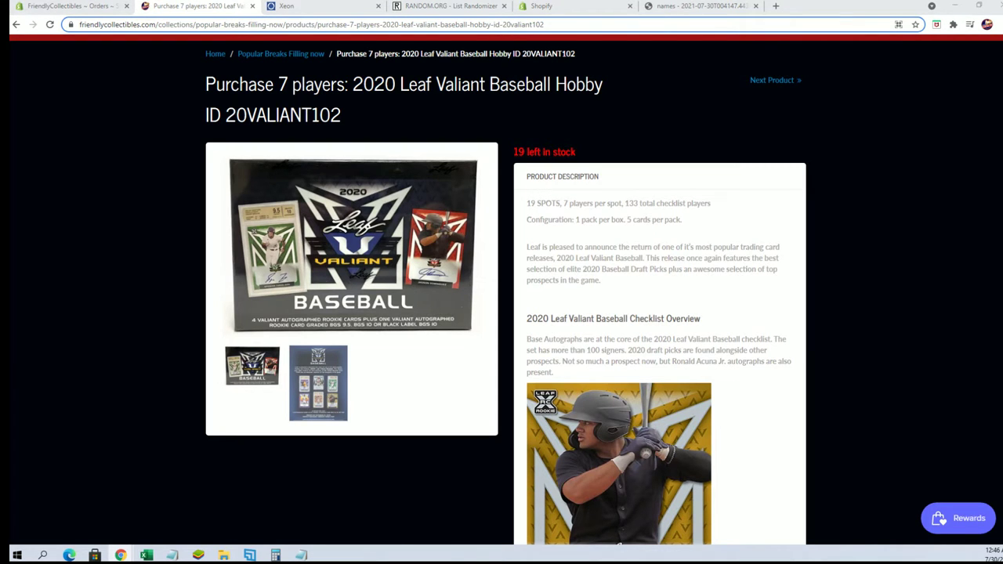
Switch to the MASTER LIST workbook and check how many rows the owner names fill on the PLAYERS sheet
key(alt+Tab)
scroll(150, 209, down, 18)
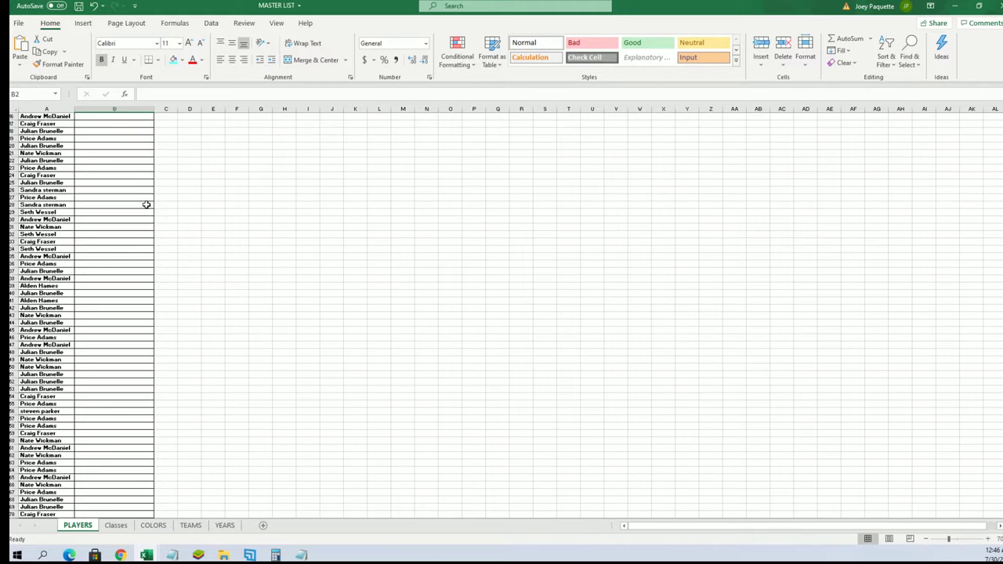
scroll(152, 205, down, 18)
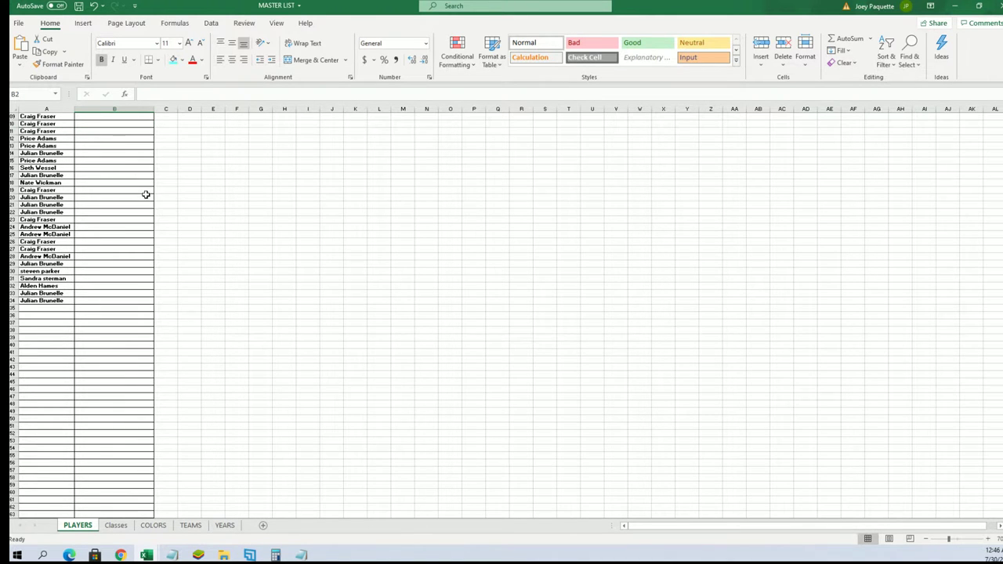
scroll(154, 202, down, 20)
scroll(155, 202, up, 20)
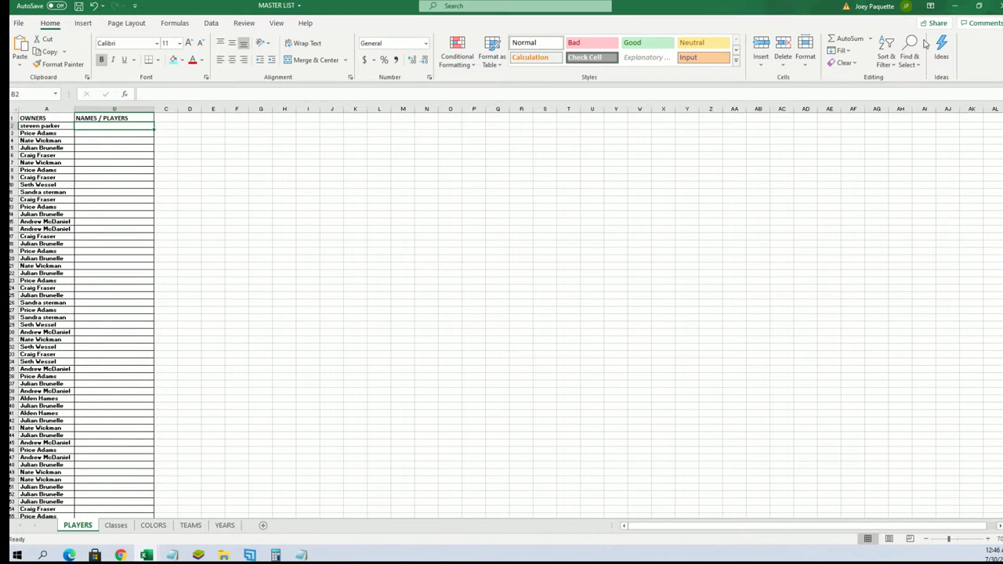
Return to the product page and examine its player checklist down to the last name
key(alt+Tab)
scroll(678, 188, down, 5)
scroll(677, 188, down, 12)
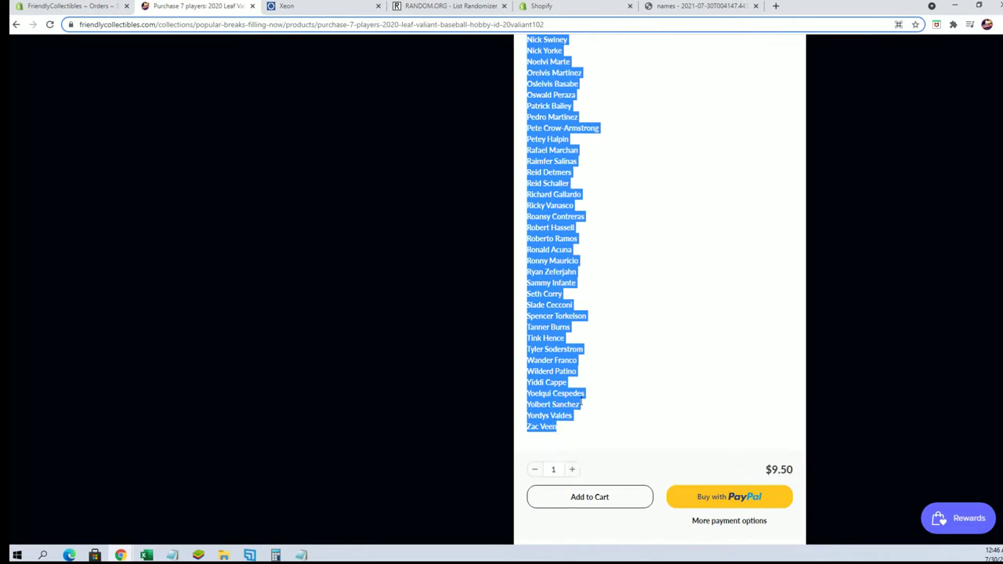
Return to the RANDOM.ORG List Randomizer and randomize the player checklist copied from the product page as a new list
click(453, 9)
scroll(462, 207, up, 10)
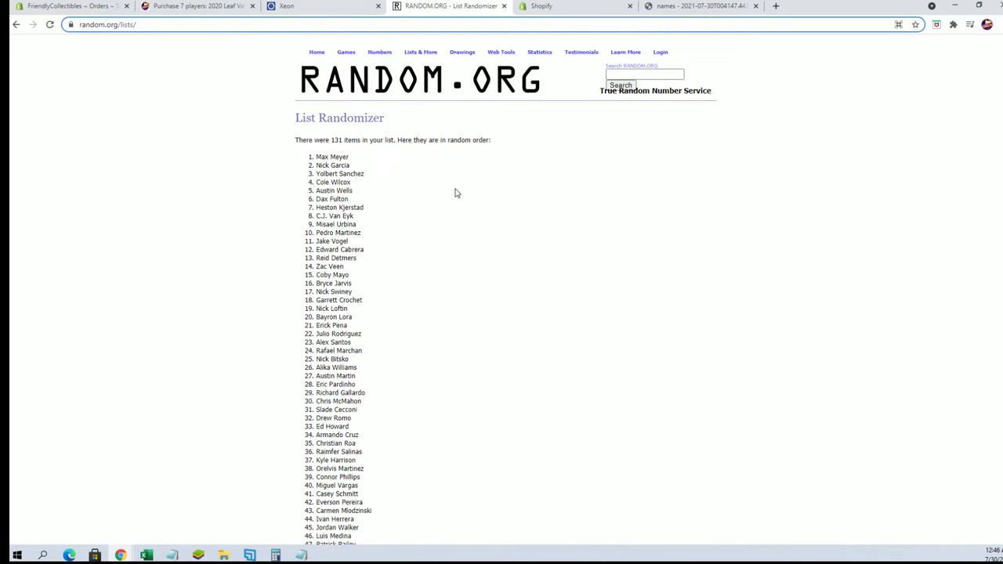
click(434, 63)
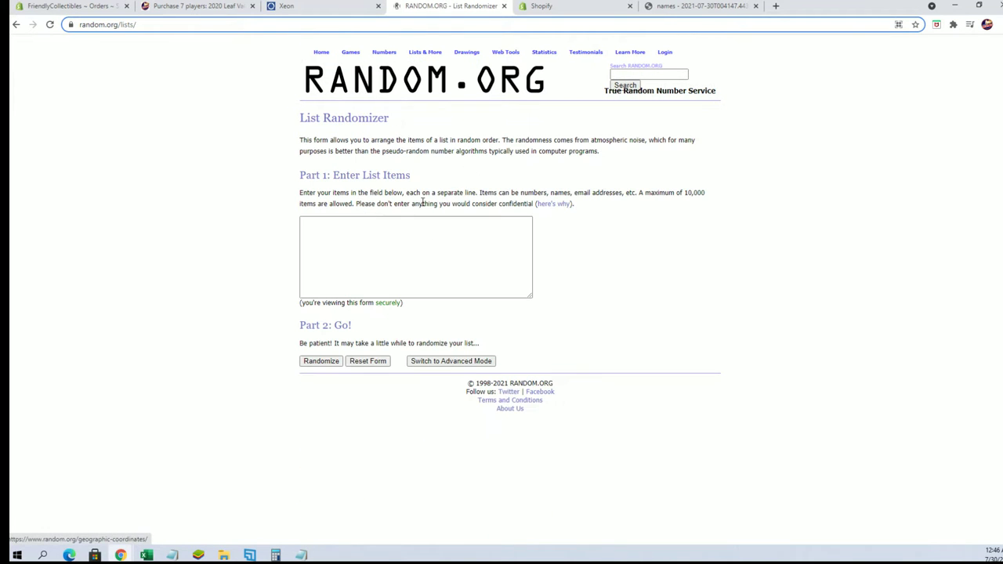
right_click(354, 226)
click(410, 309)
click(321, 363)
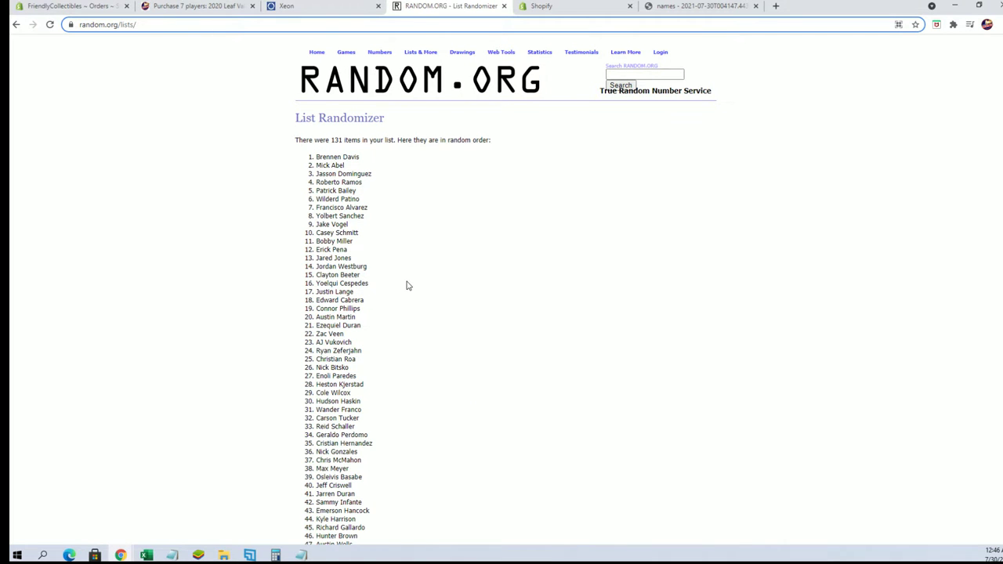
Check the item count of the randomized checklist and compare it with the last owner row on the MASTER LIST's PLAYERS sheet
scroll(406, 284, down, 10)
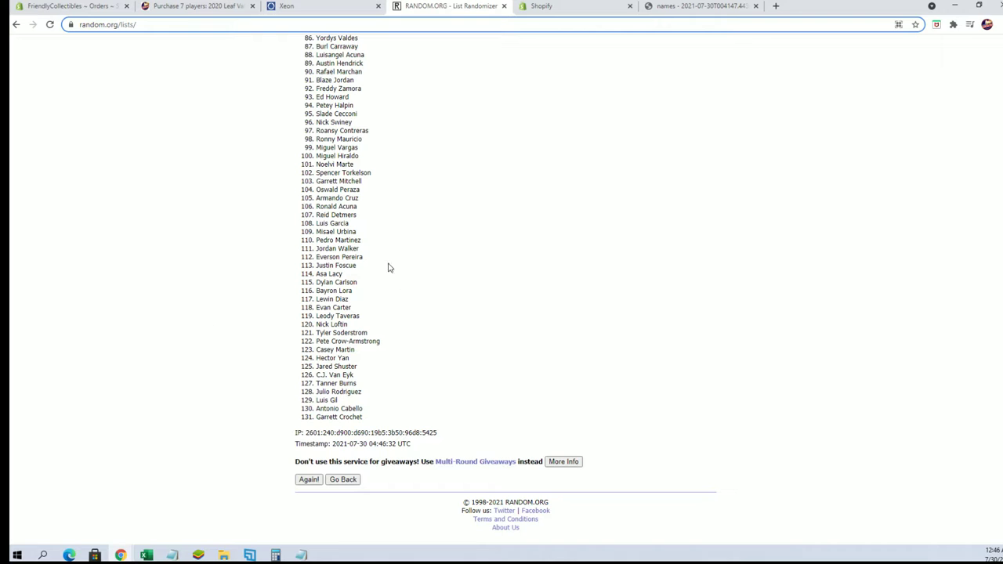
key(alt+Tab)
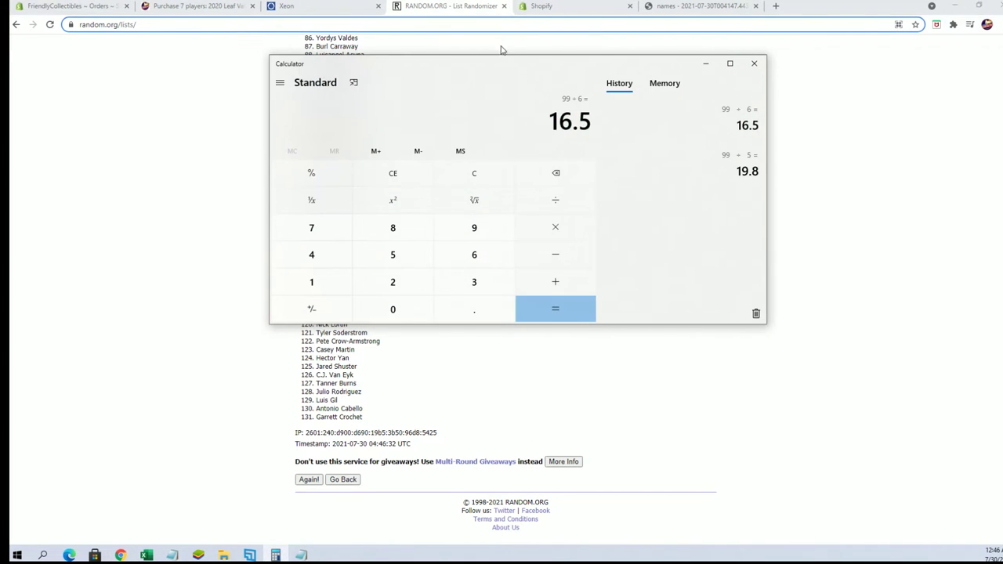
key(alt+Tab)
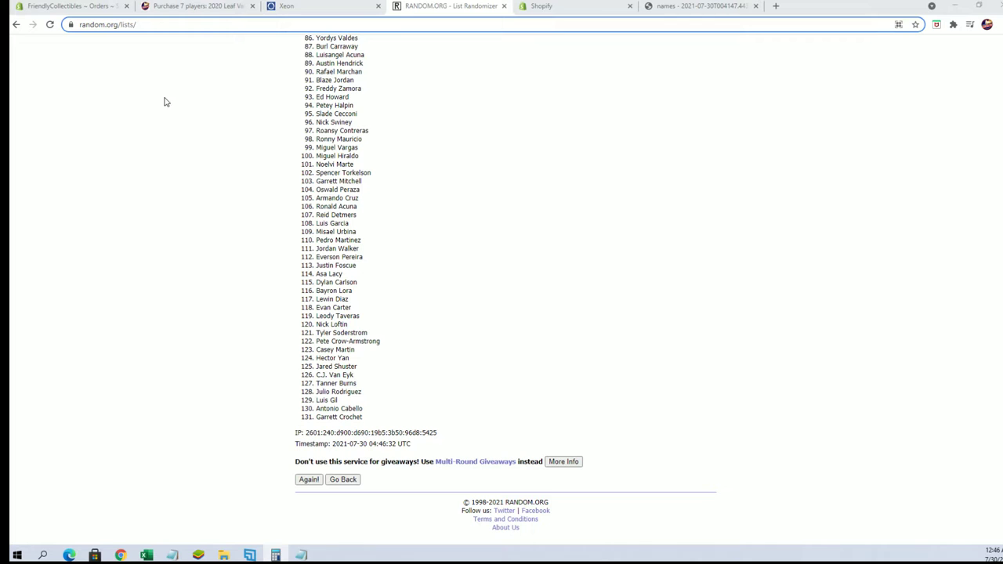
scroll(402, 112, up, 10)
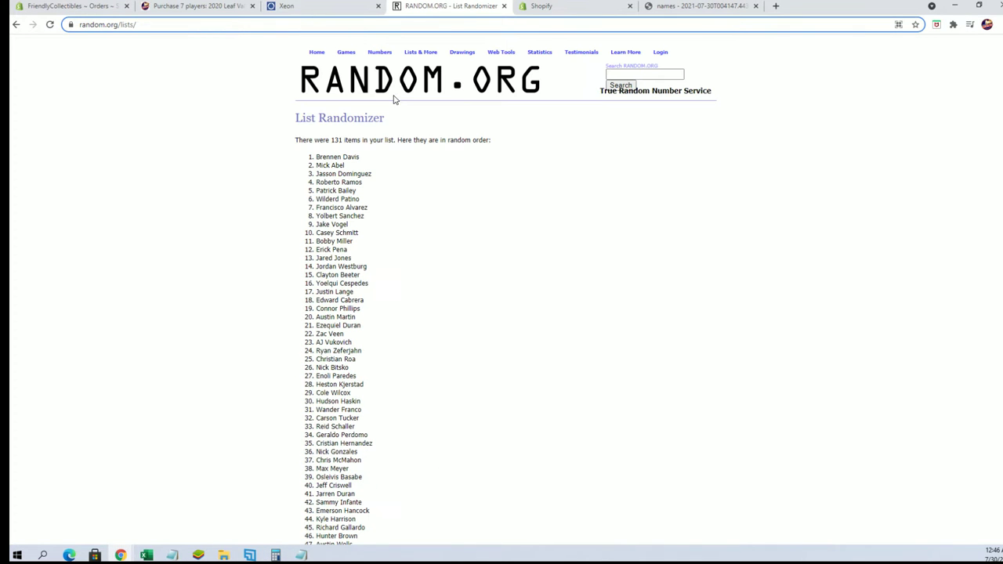
scroll(394, 99, down, 10)
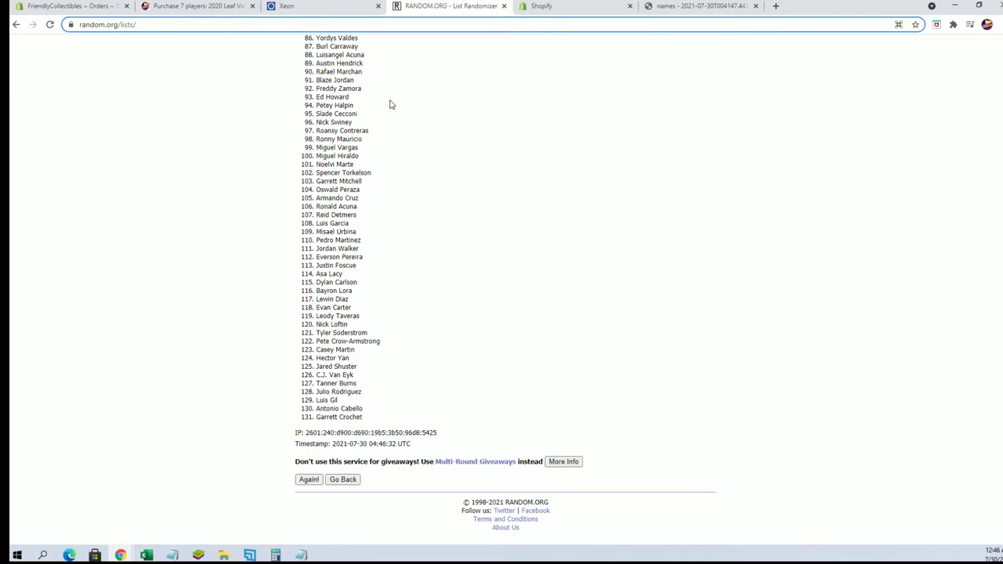
scroll(390, 105, up, 2)
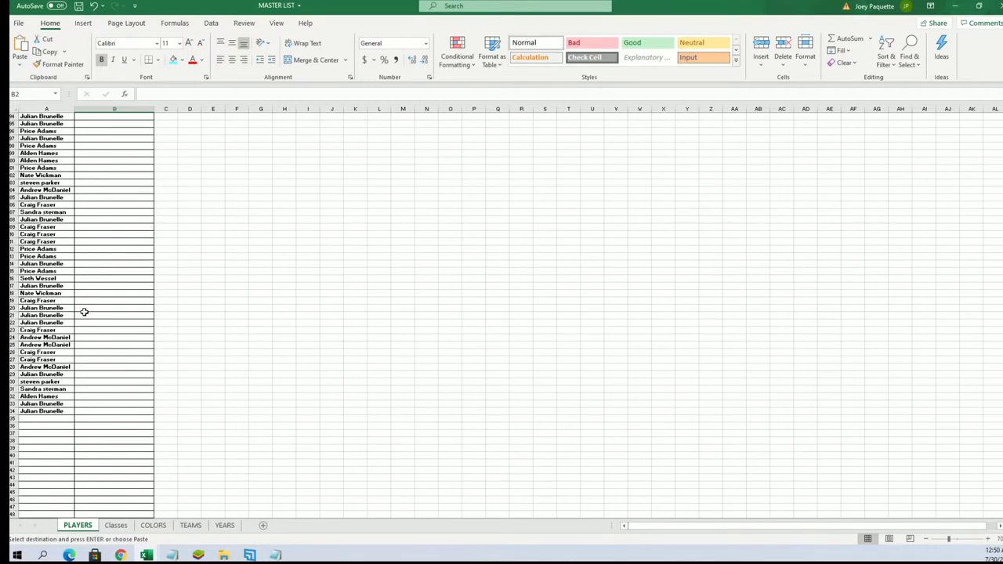
click(59, 412)
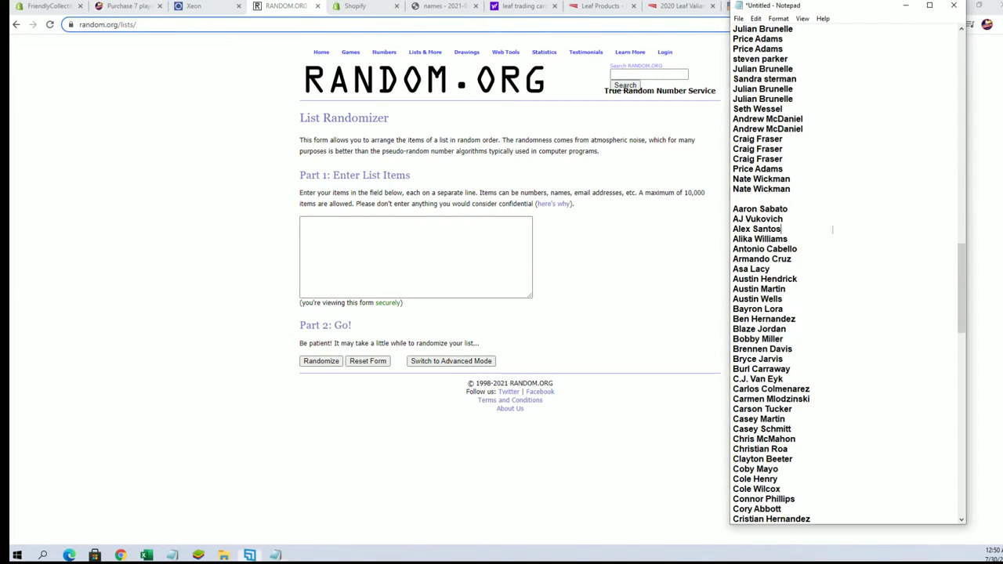
Copy the complete player list from Notepad into the RANDOM.ORG List Randomizer and randomize it
drag(732, 209, 835, 487)
right_click(811, 292)
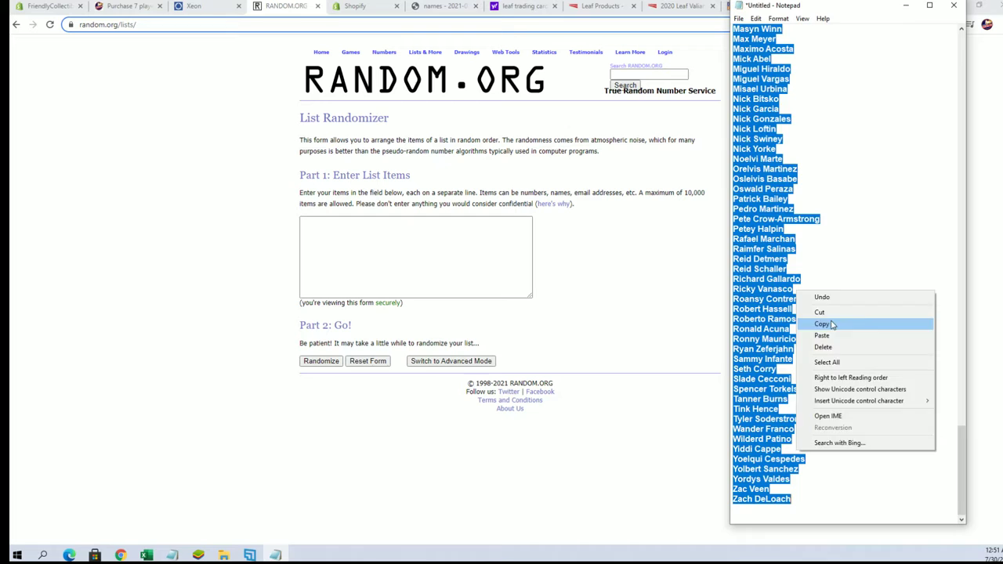
click(832, 325)
click(347, 246)
right_click(354, 248)
click(381, 332)
click(318, 362)
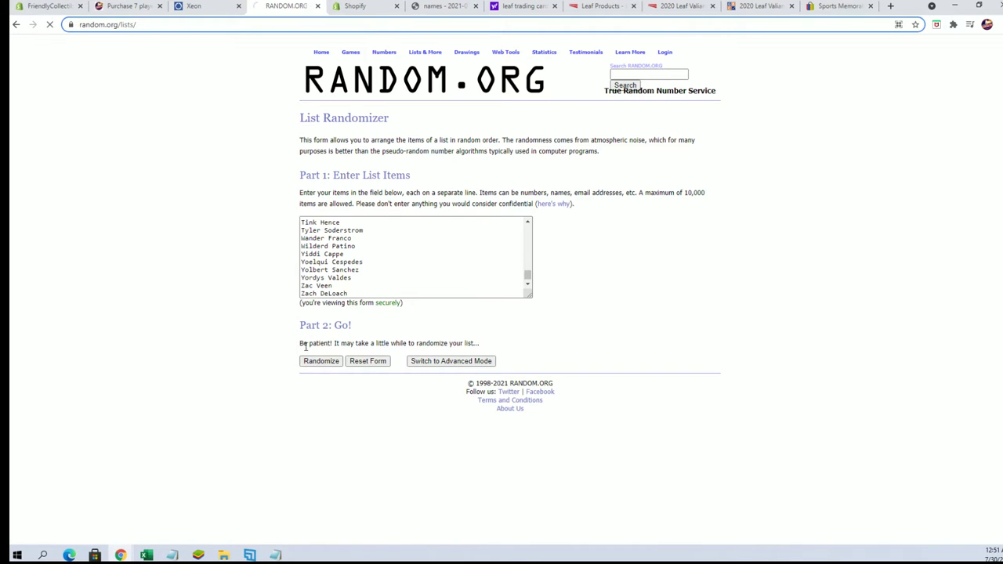
Repeat the randomization of the player list until it has been randomized 7 times
scroll(299, 504, down, 10)
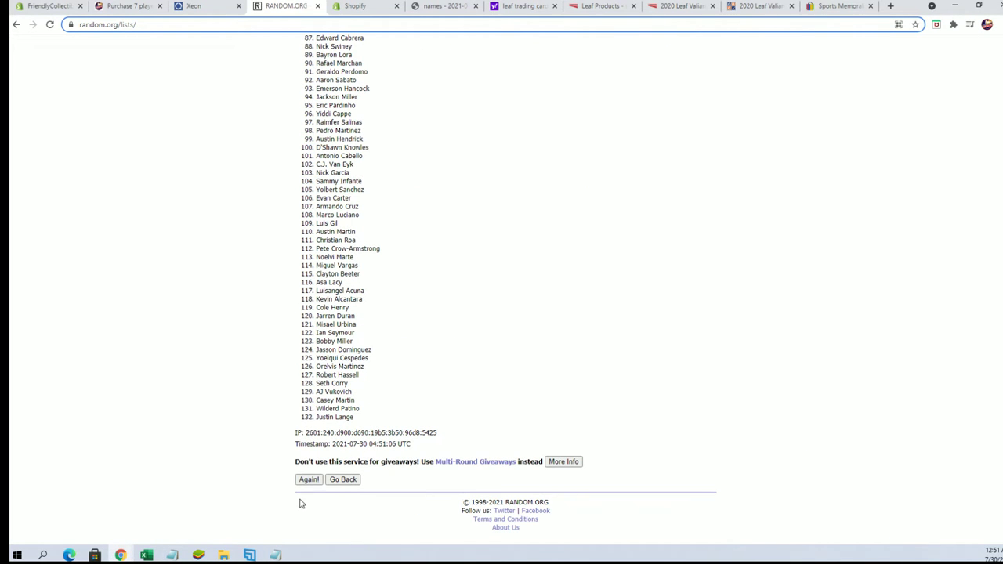
click(309, 479)
scroll(297, 361, down, 6)
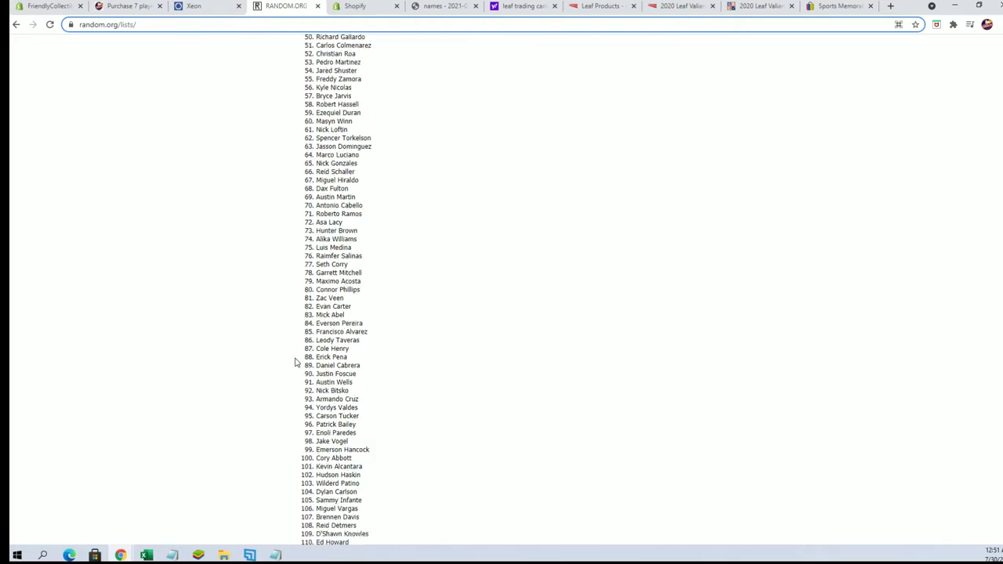
scroll(296, 362, down, 4)
click(309, 481)
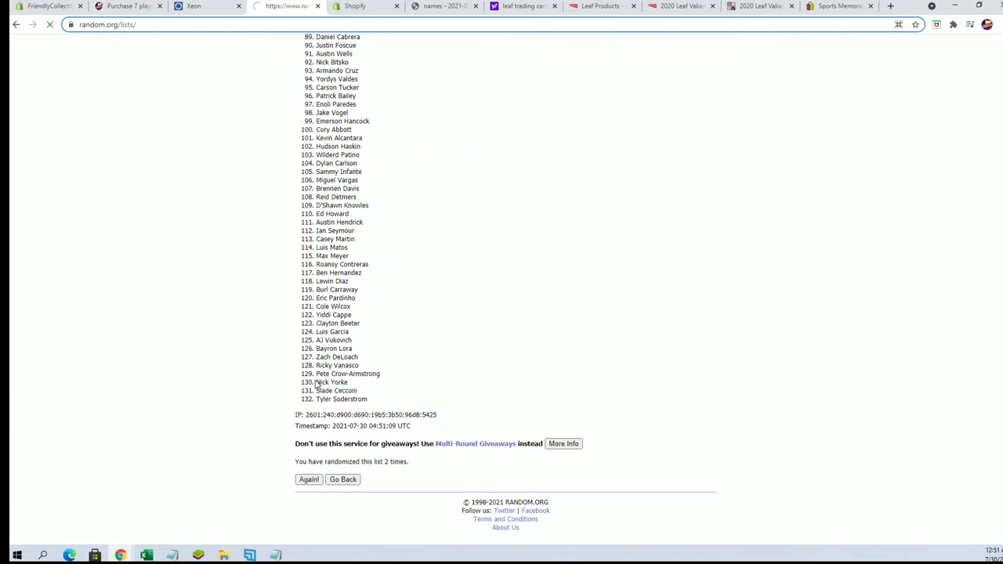
scroll(314, 376, down, 10)
click(317, 481)
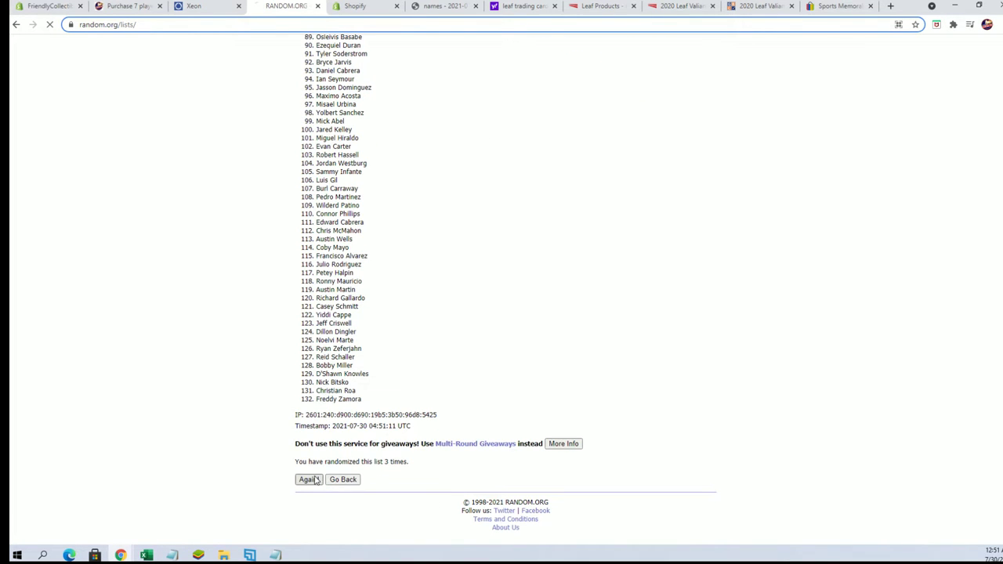
scroll(307, 392, down, 10)
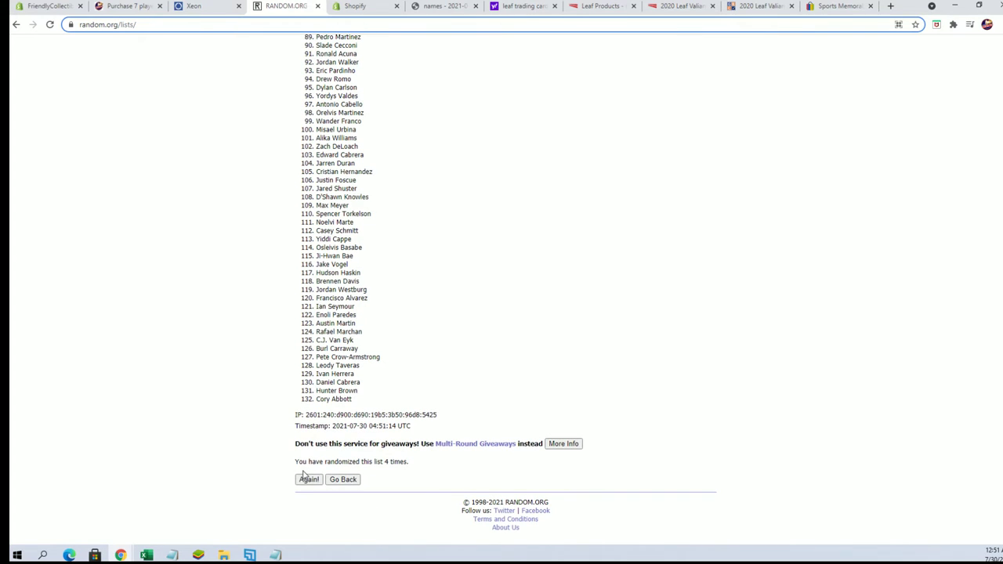
click(305, 479)
scroll(306, 415, down, 10)
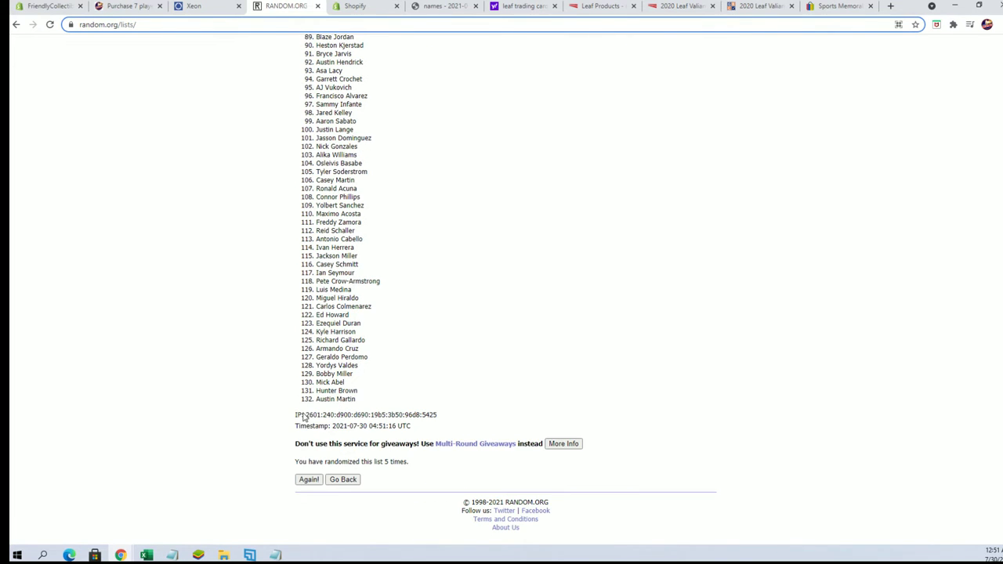
click(306, 481)
scroll(304, 427, down, 8)
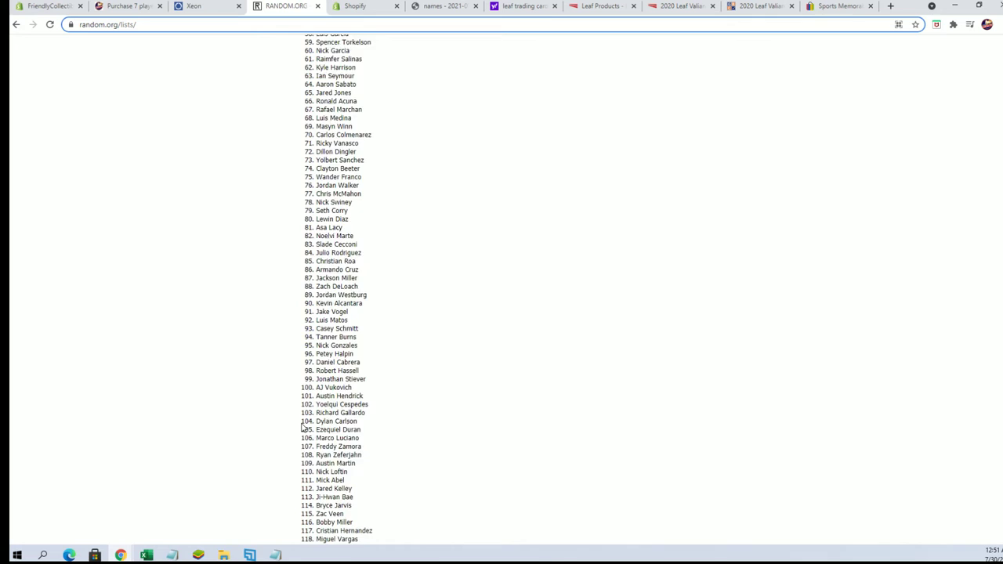
scroll(302, 427, down, 3)
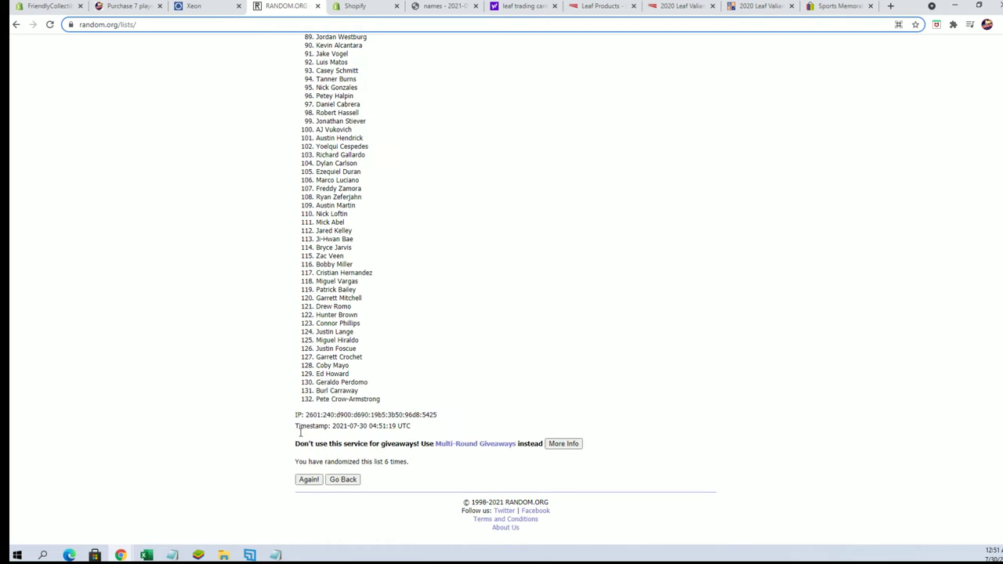
click(306, 481)
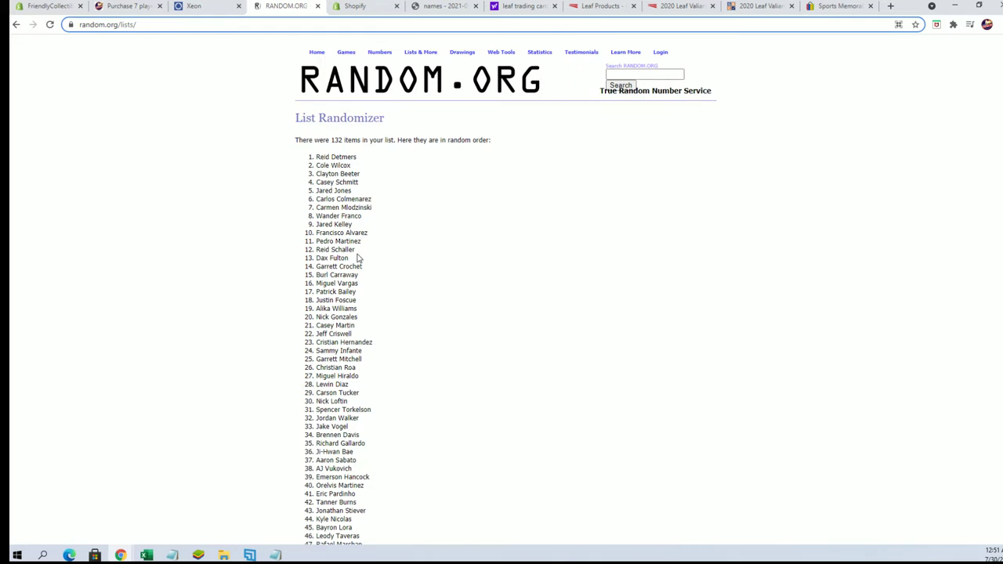
Copy all 132 player names from the seventh randomized list
drag(316, 151, 371, 403)
scroll(353, 201, down, 2)
scroll(354, 196, down, 8)
scroll(360, 188, down, 1)
right_click(361, 338)
click(378, 347)
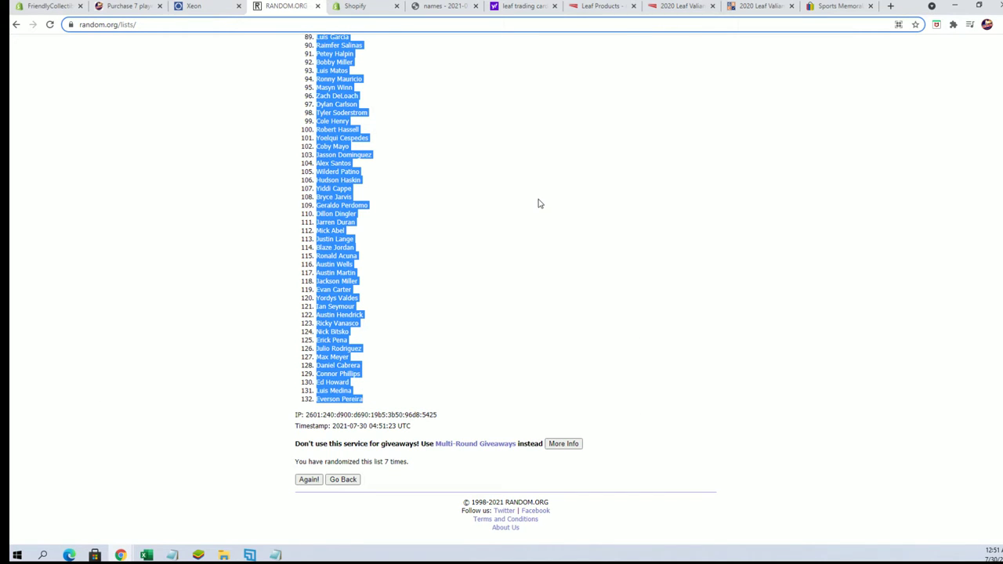
scroll(538, 202, up, 2)
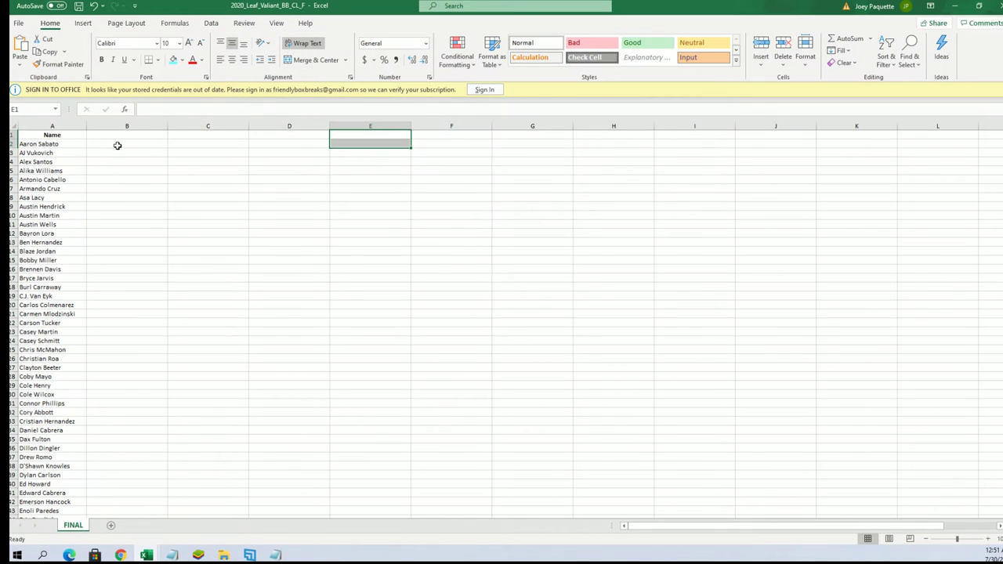
right_click(113, 146)
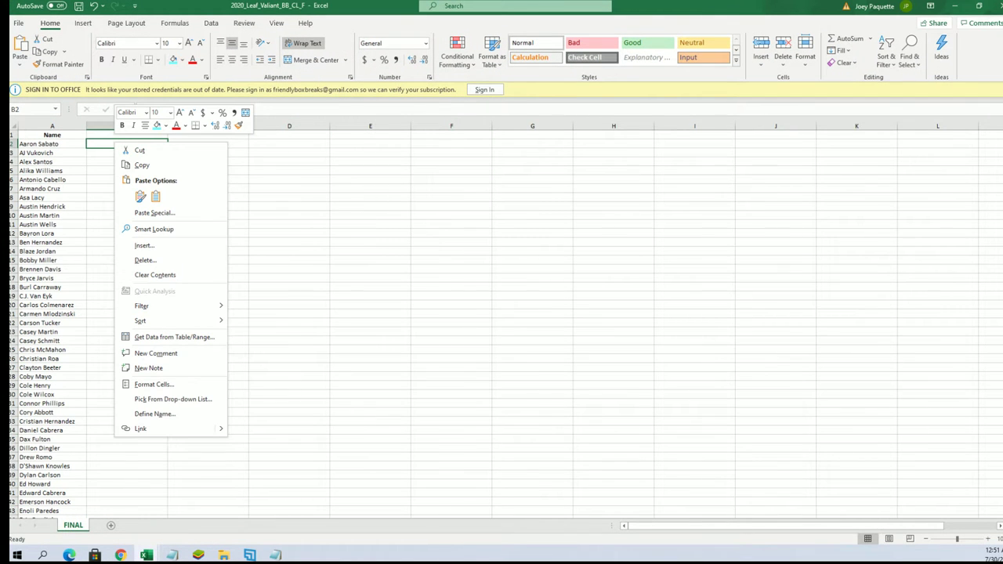
key(Escape)
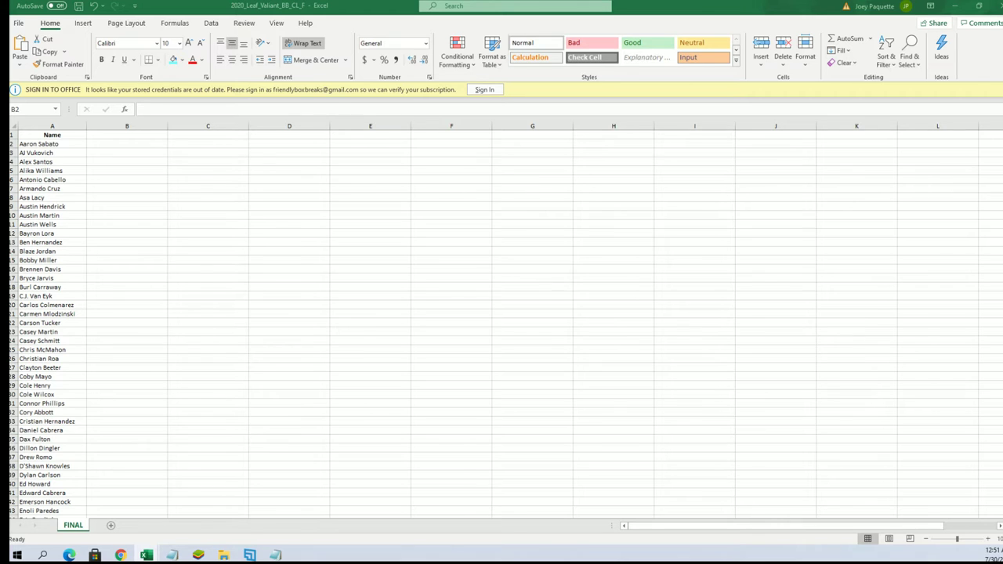
Switch to the MASTER LIST workbook and paste the randomized players as plain text into the NAMES / PLAYERS column, starting at B2
key(alt+Tab)
scroll(224, 163, up, 10)
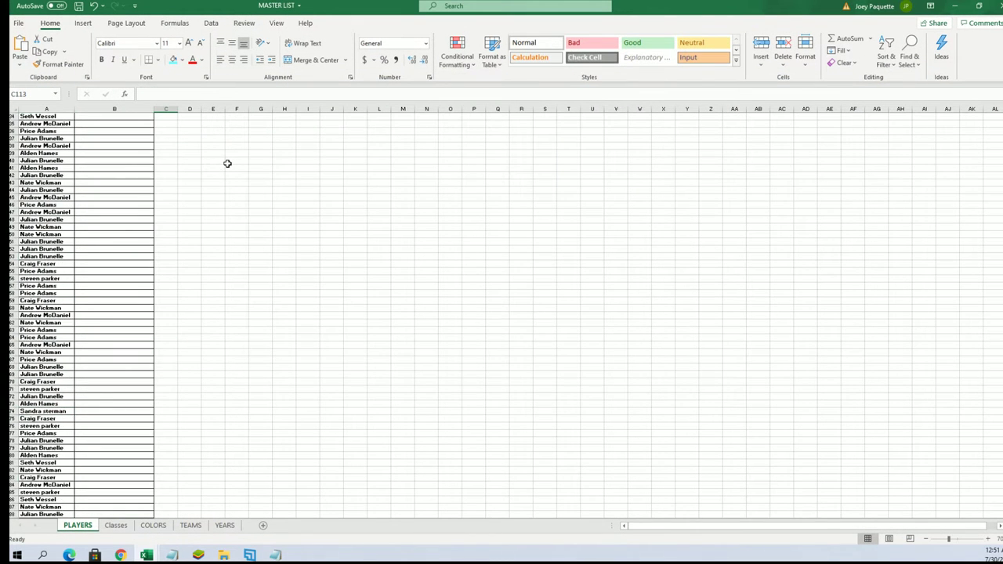
scroll(227, 163, up, 11)
click(234, 170)
click(103, 126)
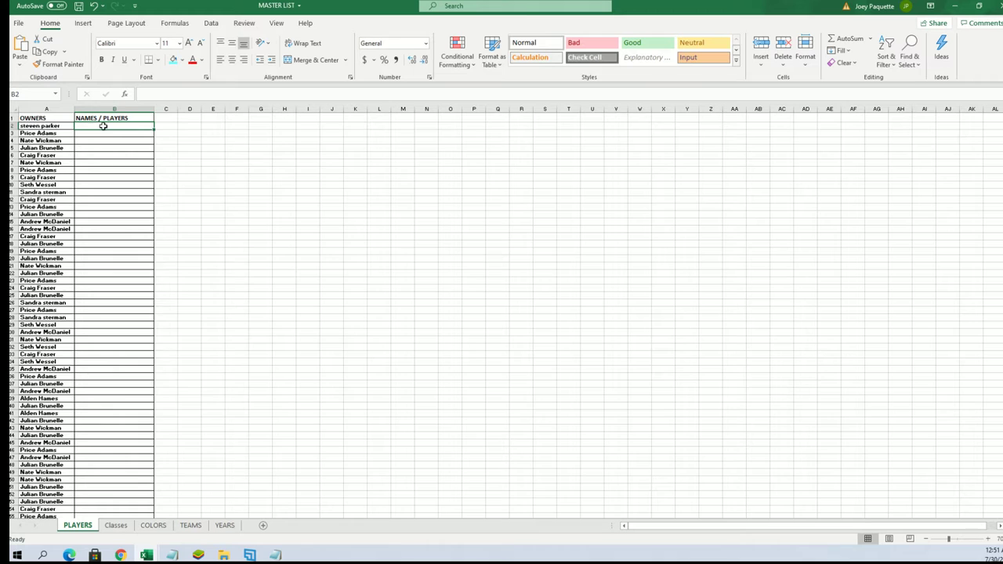
right_click(103, 126)
click(141, 196)
click(88, 145)
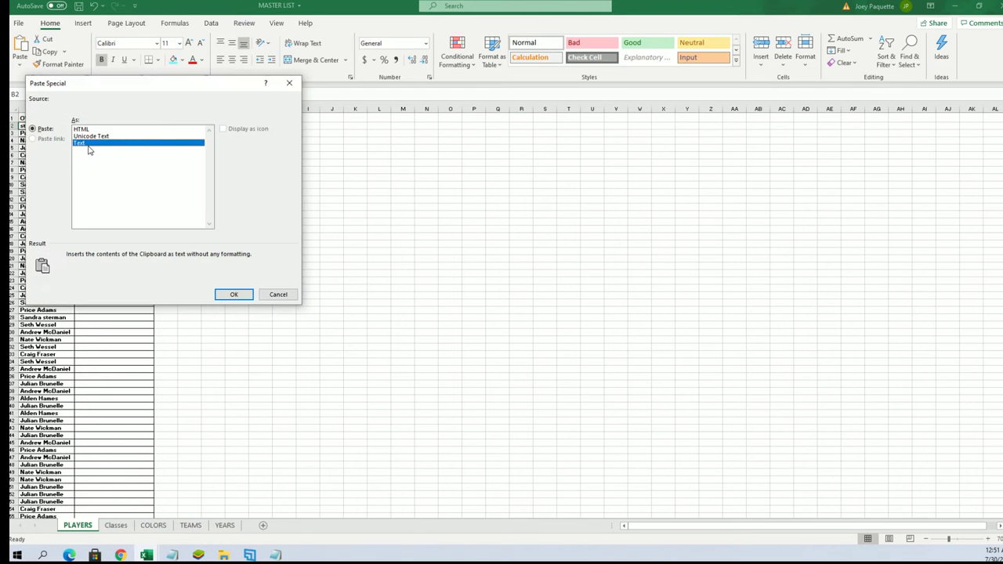
click(233, 295)
click(229, 229)
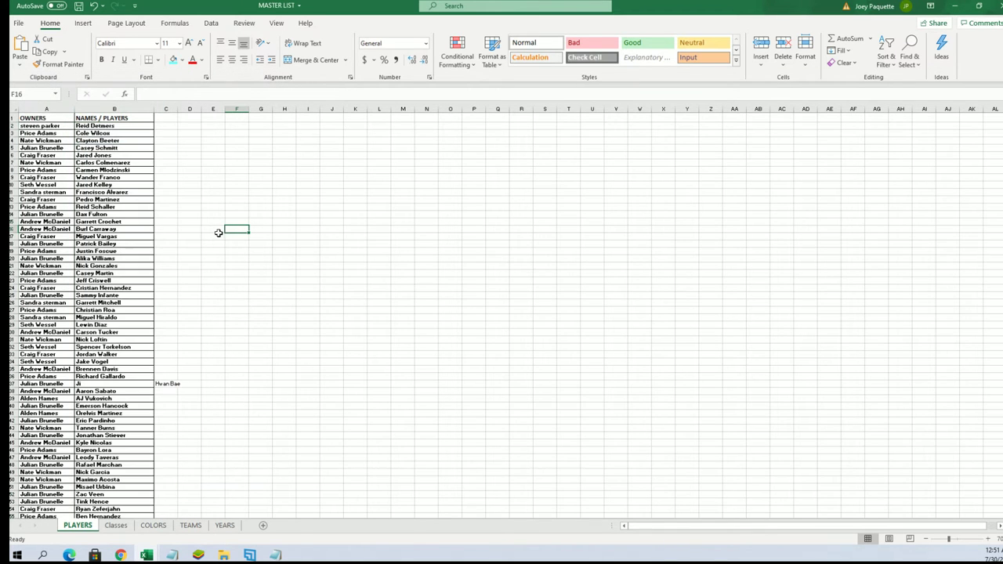
Complete the split player name in B37 as Ji Hwan Bae and clear the leftover part from C37
click(167, 382)
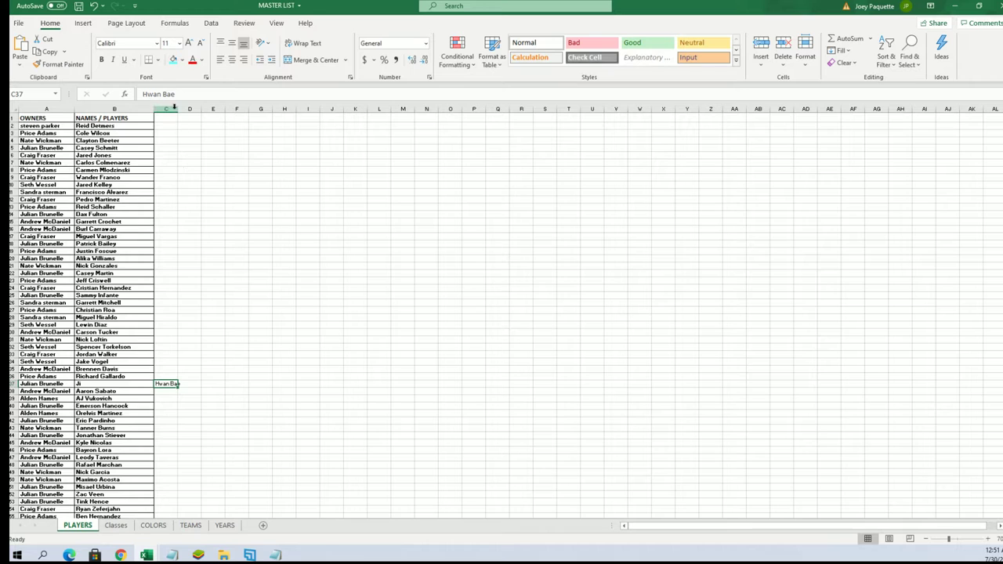
drag(173, 108, 207, 107)
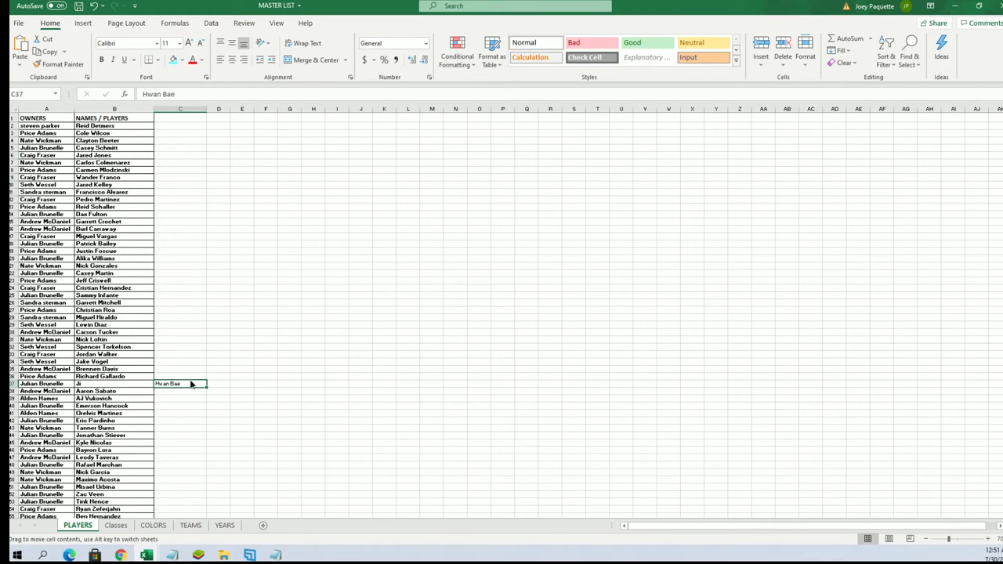
double_click(164, 383)
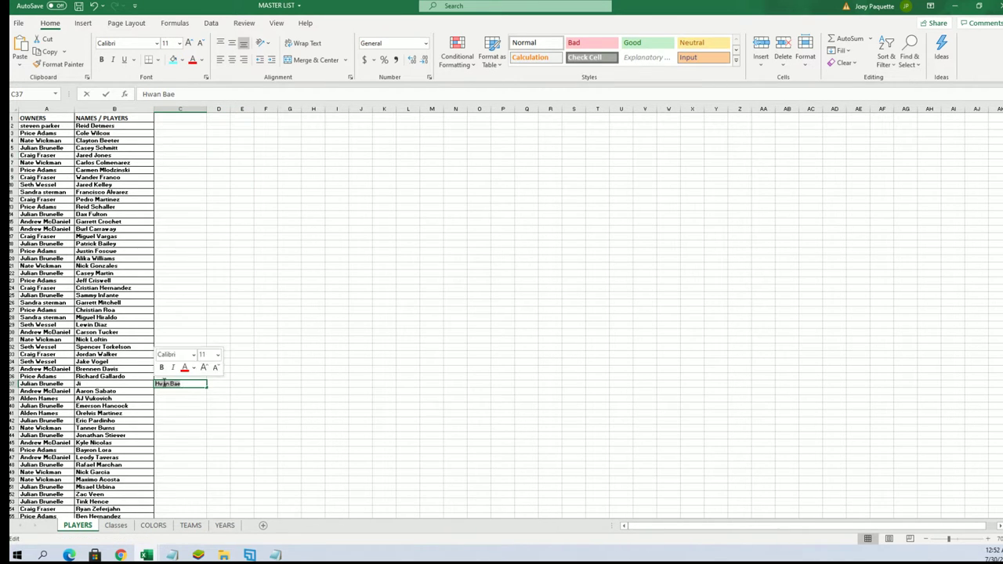
right_click(164, 383)
key(Escape)
double_click(113, 384)
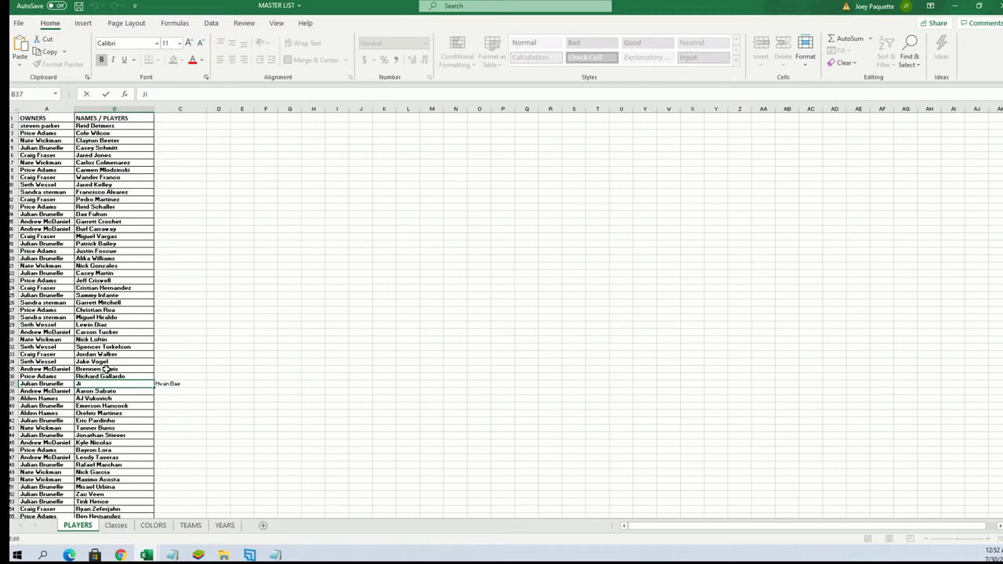
key(ctrl+v)
click(185, 381)
key(Delete)
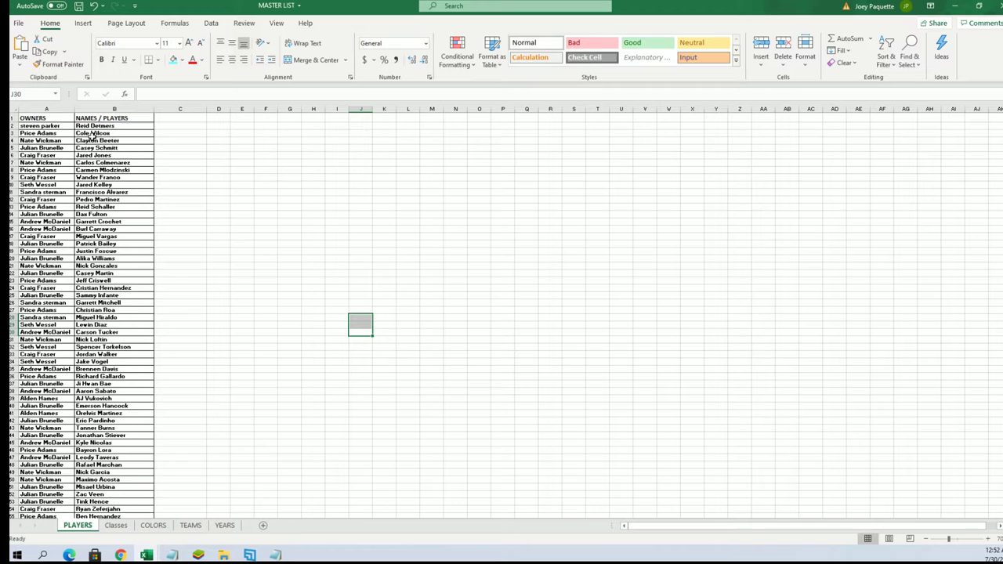
Enlarge the PLAYERS sheet to maximum zoom and read through the owner and player pairings from row 2
click(63, 130)
click(62, 125)
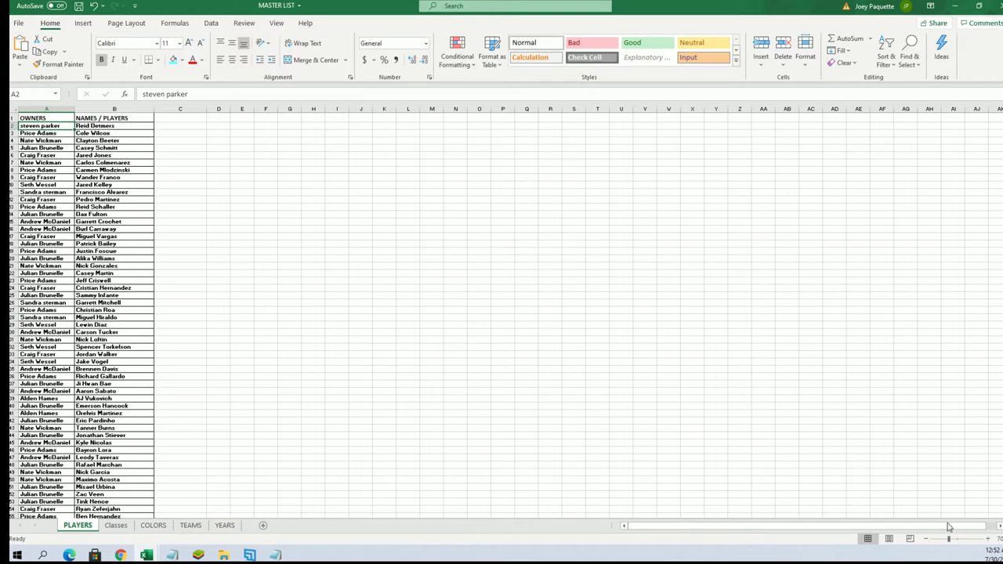
drag(950, 542, 984, 540)
scroll(712, 291, up, 1)
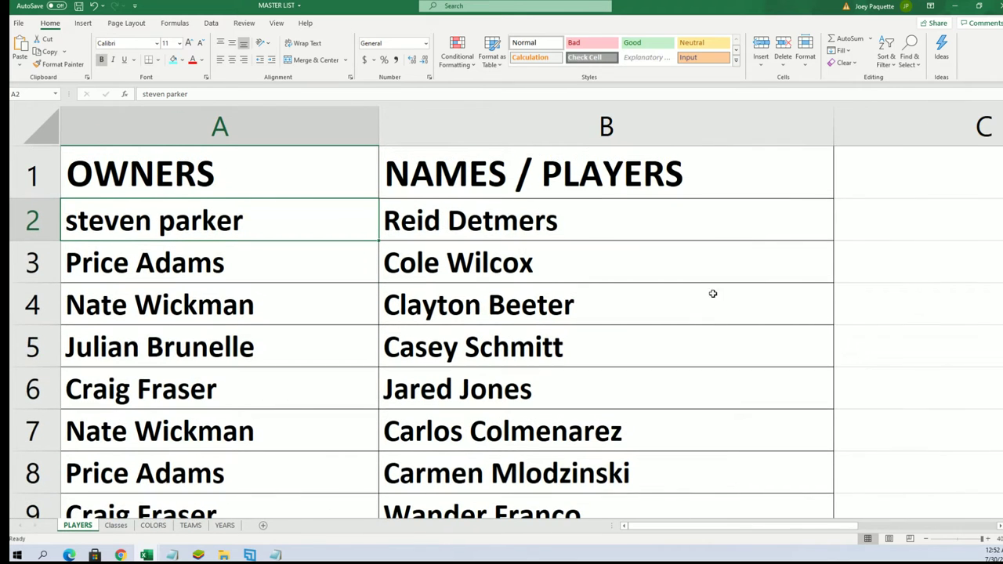
drag(1000, 127, 1000, 129)
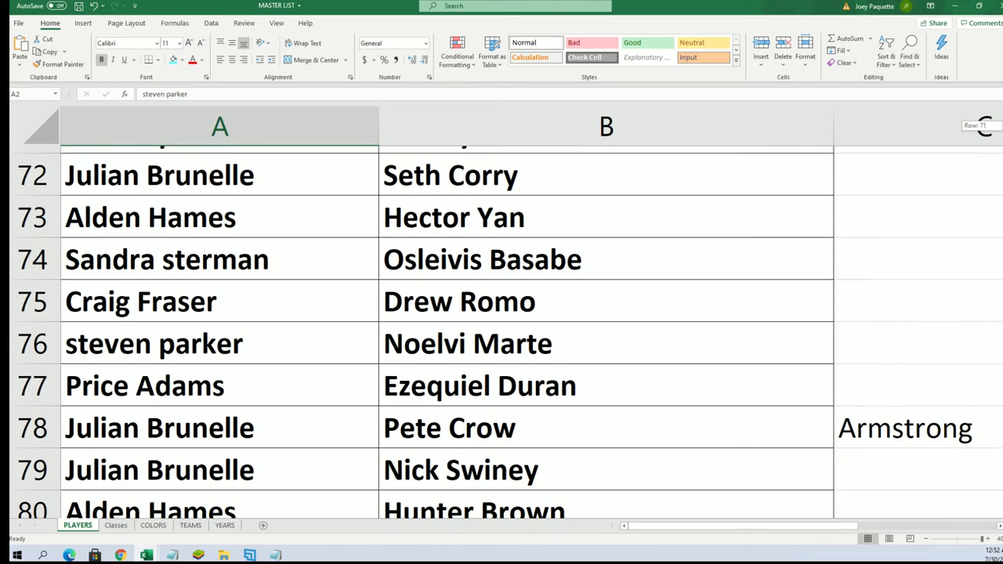
Complete the split player name in B78 as Pete Crow Armstrong and clear the leftover part from C78
double_click(716, 410)
text(Arms)
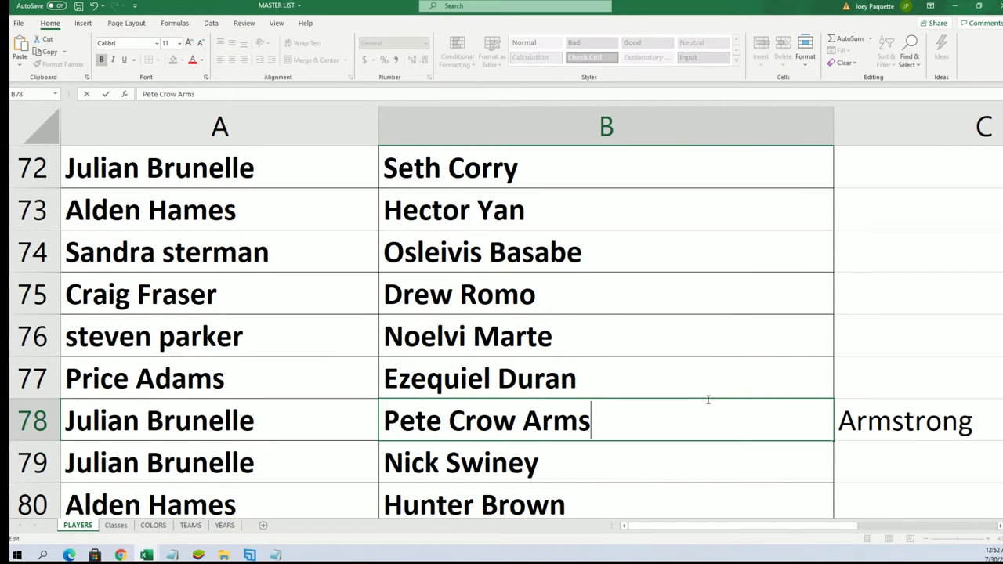
text(trong)
click(885, 421)
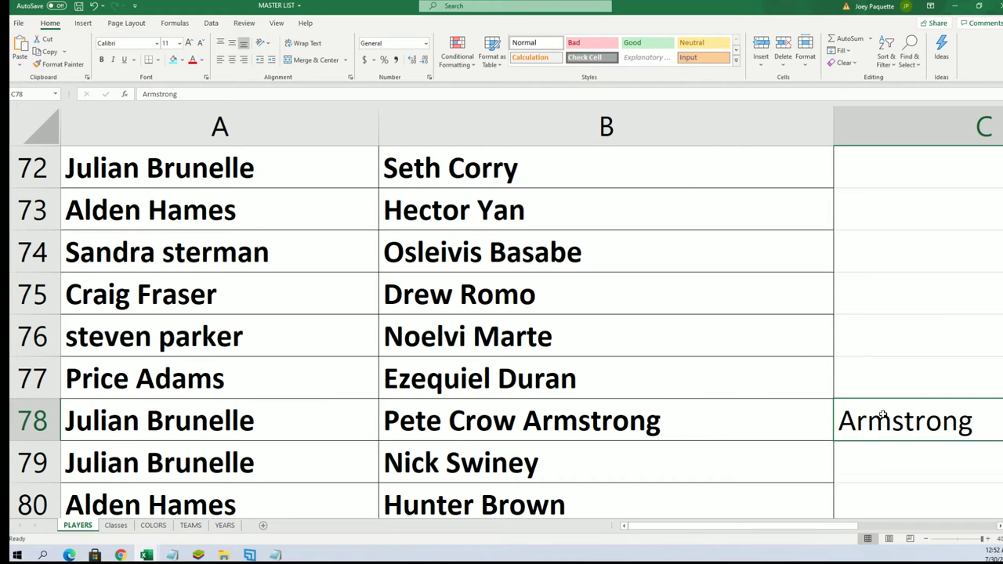
key(Delete)
Read through the remaining pairings and clear the surplus owner name without a player in A134
drag(843, 525, 768, 518)
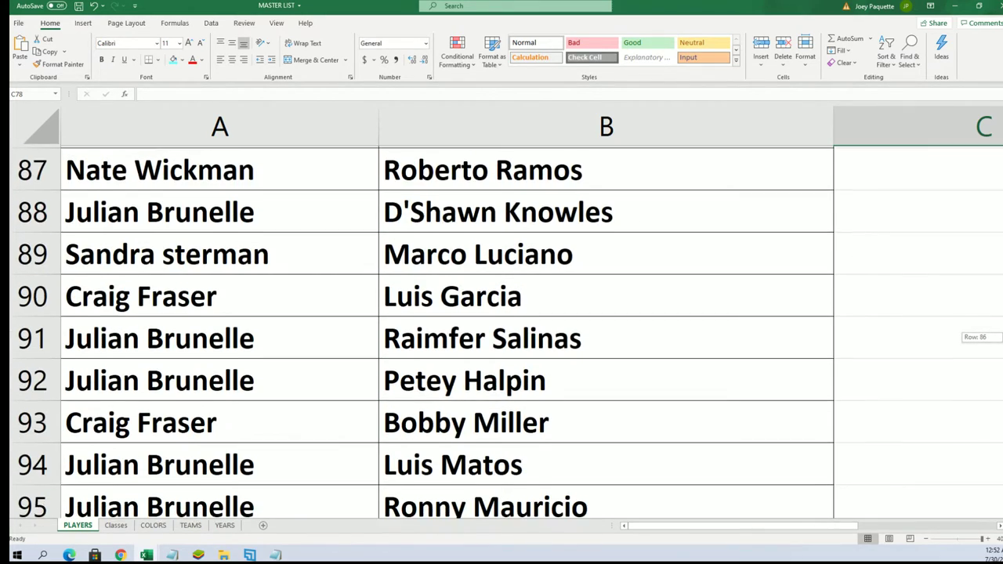
drag(1001, 337, 1002, 346)
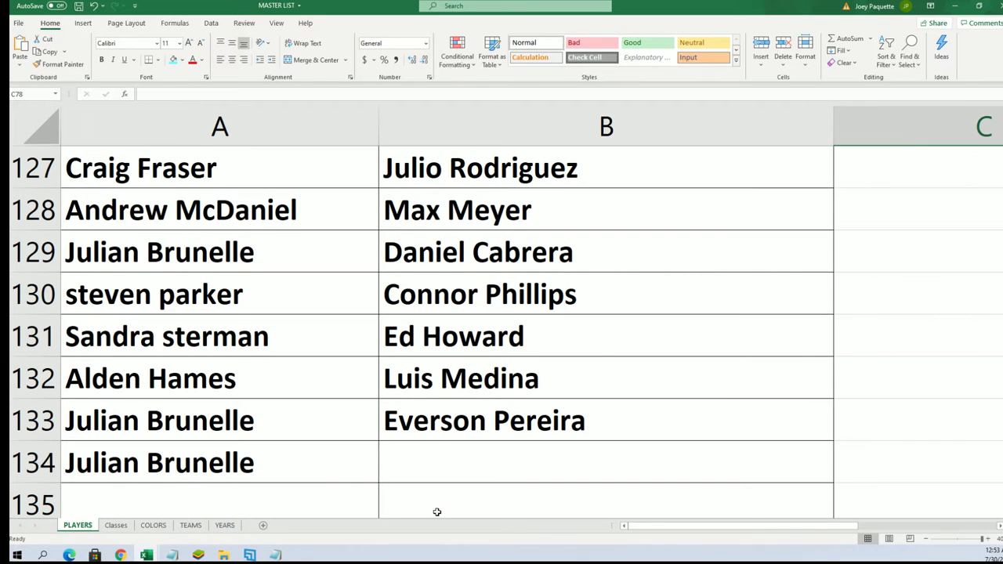
click(324, 473)
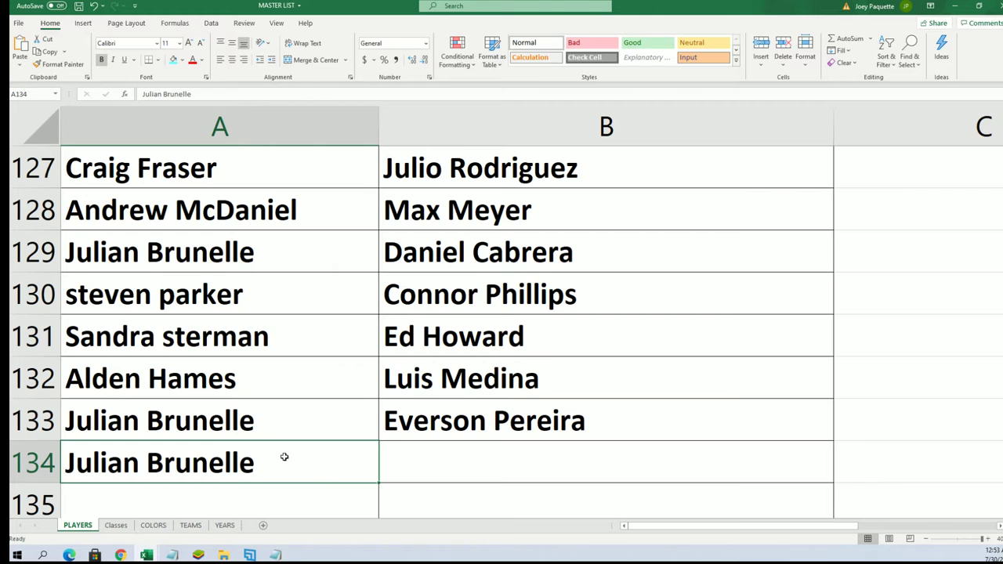
key(Delete)
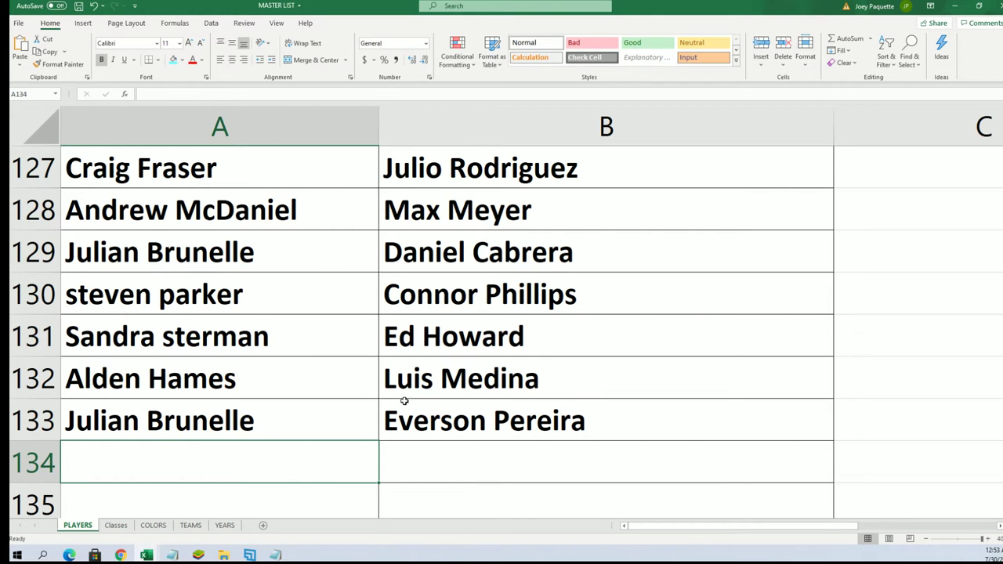
Check the end of the list, return to its header row and zoom out to an overview of the pairings
scroll(883, 355, up, 1)
scroll(883, 355, down, 3)
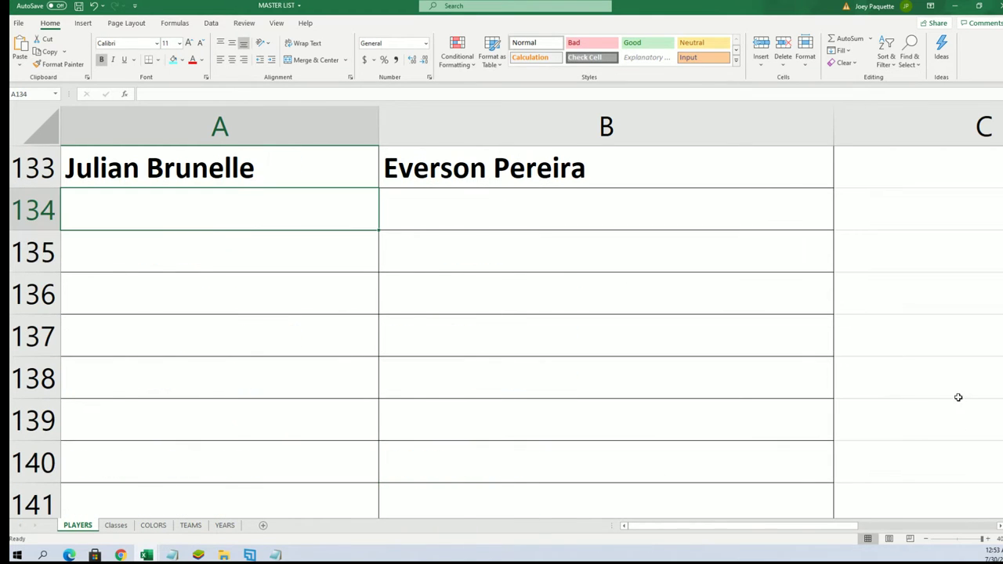
scroll(602, 320, up, 14)
scroll(617, 306, up, 9)
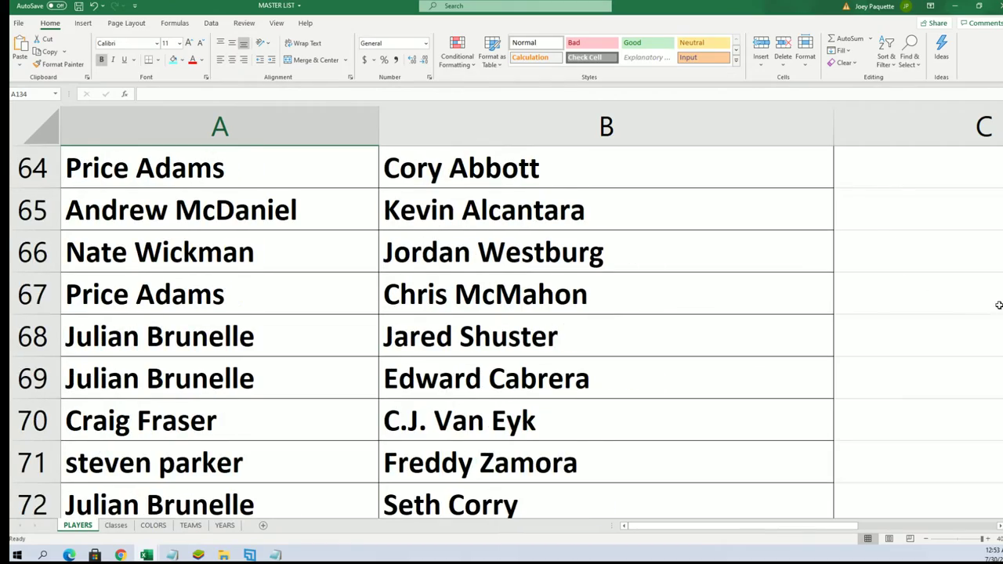
mouse_move(1000, 303)
mouse_down()
mouse_move(1000, 311)
mouse_move(1000, 302)
mouse_up()
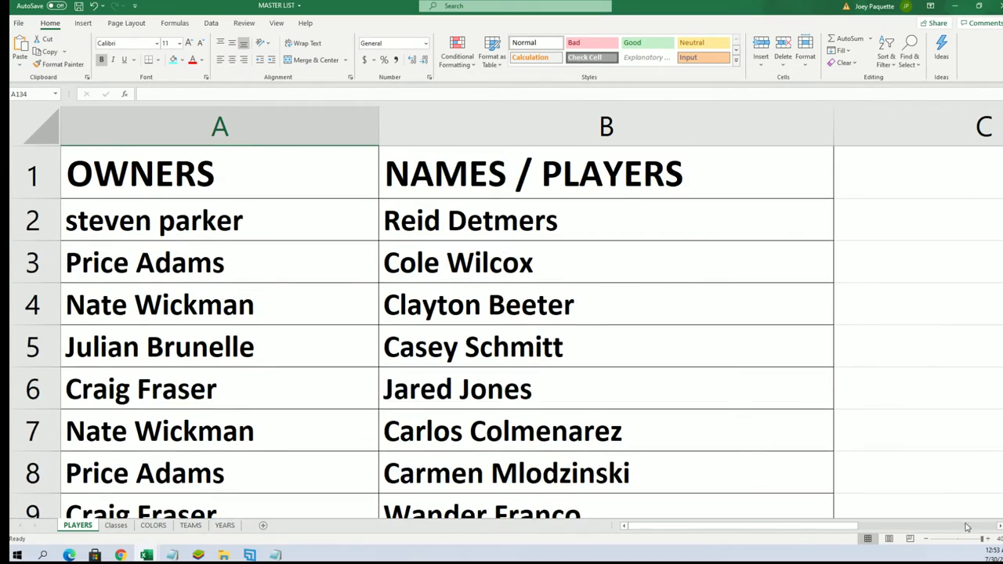
drag(982, 538, 957, 538)
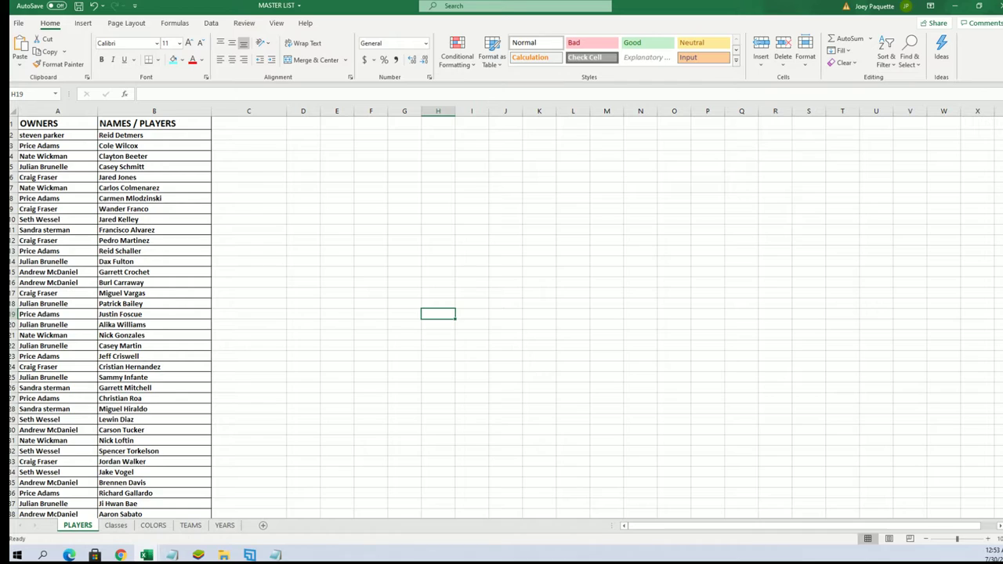